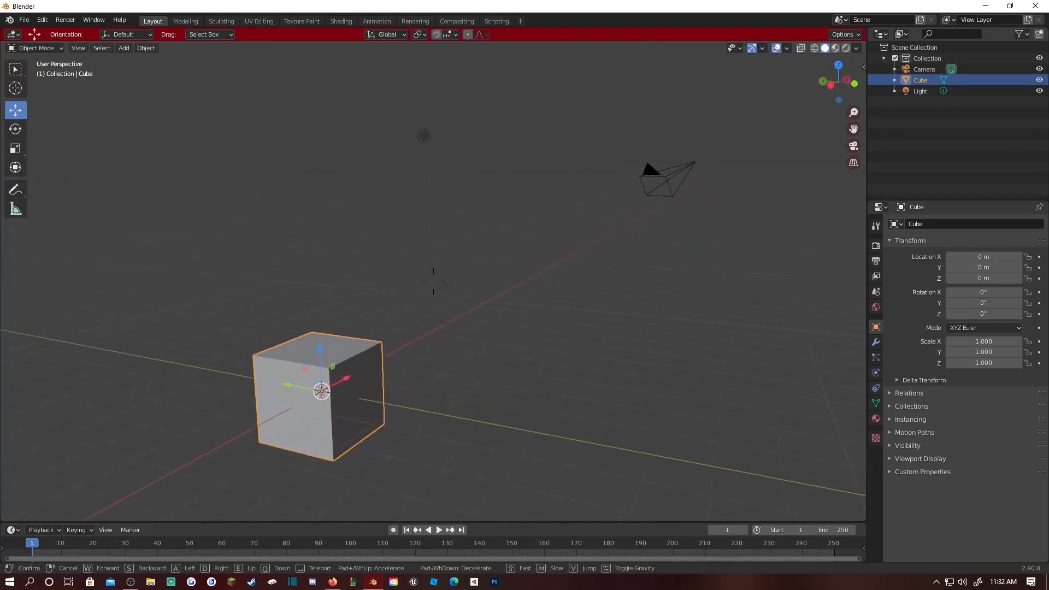
Step: Walk the viewport around the default cube to view it from several sides
{"action": "key", "text": "a"}
{"action": "key", "text": "a"}
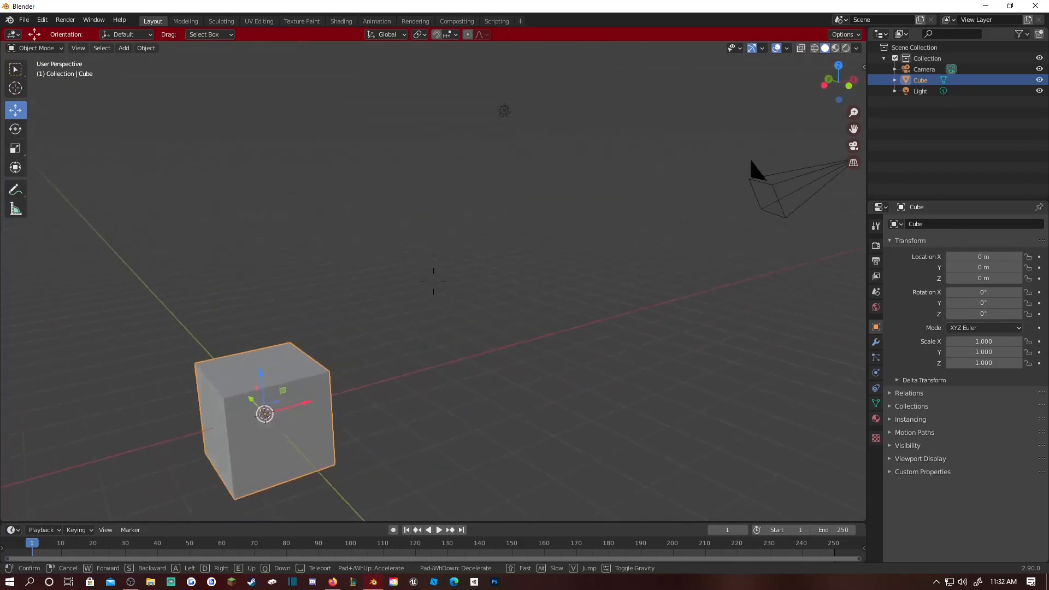
{"action": "key", "text": "w"}
{"action": "key", "text": "s"}
{"action": "key", "text": "d"}
{"action": "key", "text": "w"}
{"action": "key", "text": "s"}
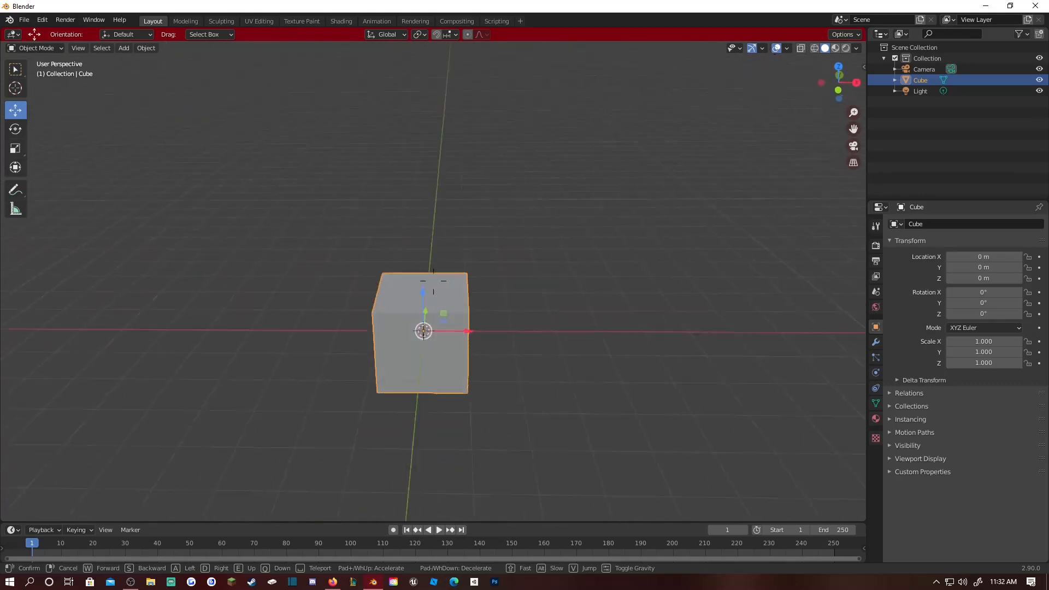
{"action": "left_click", "coordinate": [388, 509]}
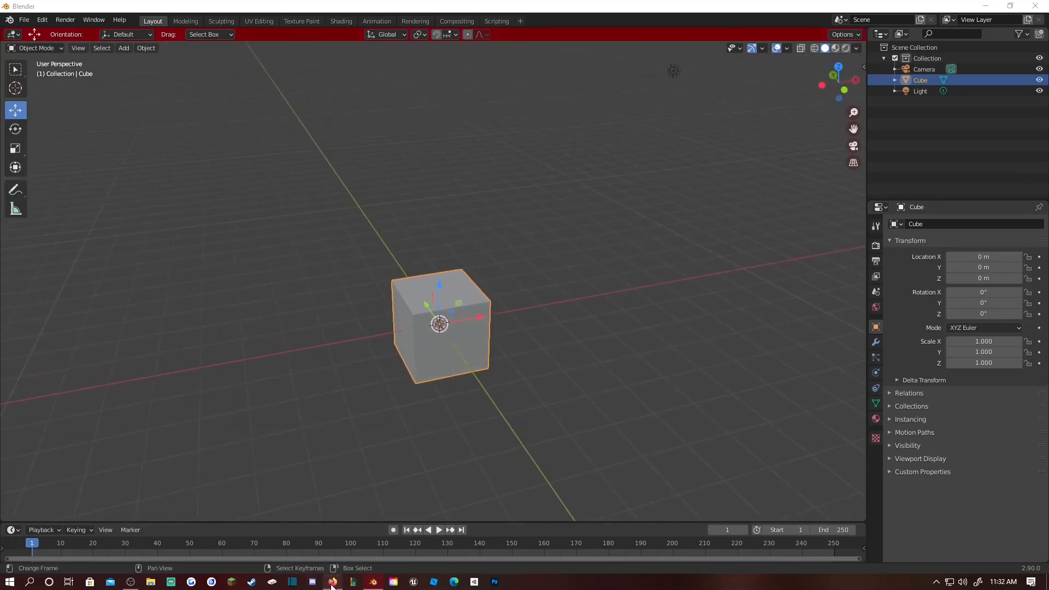
Step: Switch to Firefox, open the Blender 2.90.1 download page and try to download the Windows installer
{"action": "left_click", "coordinate": [333, 582]}
{"action": "left_click", "coordinate": [176, 7]}
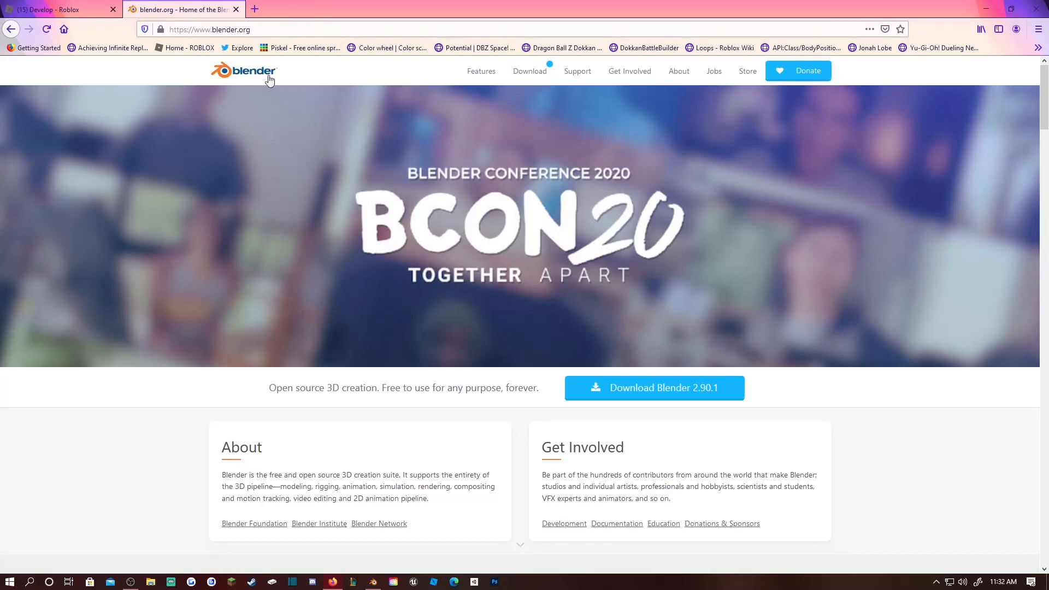
{"action": "left_click", "coordinate": [256, 28]}
{"action": "key", "text": "Escape"}
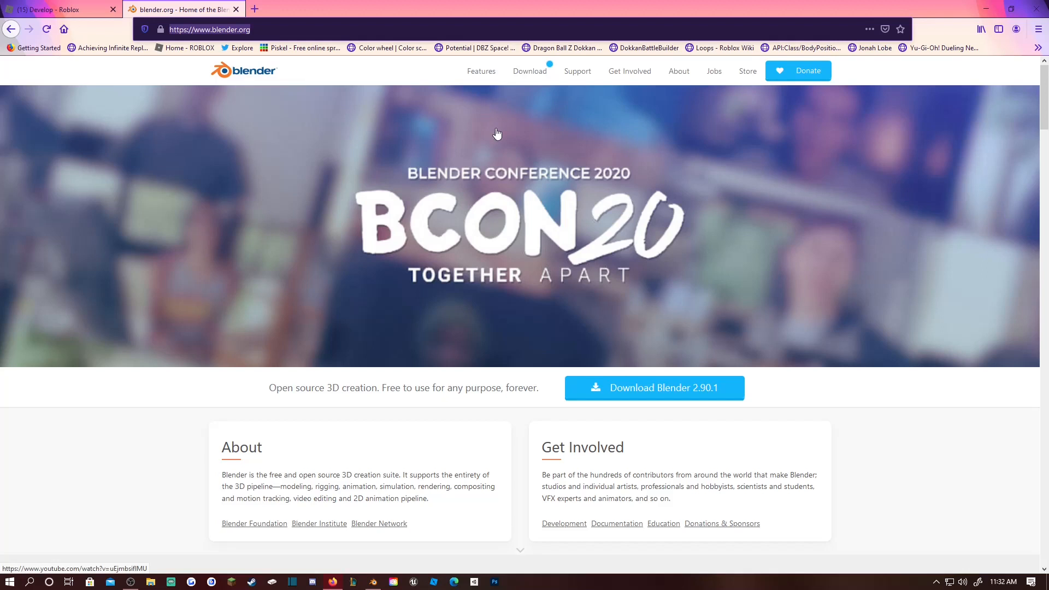
{"action": "left_click", "coordinate": [644, 399]}
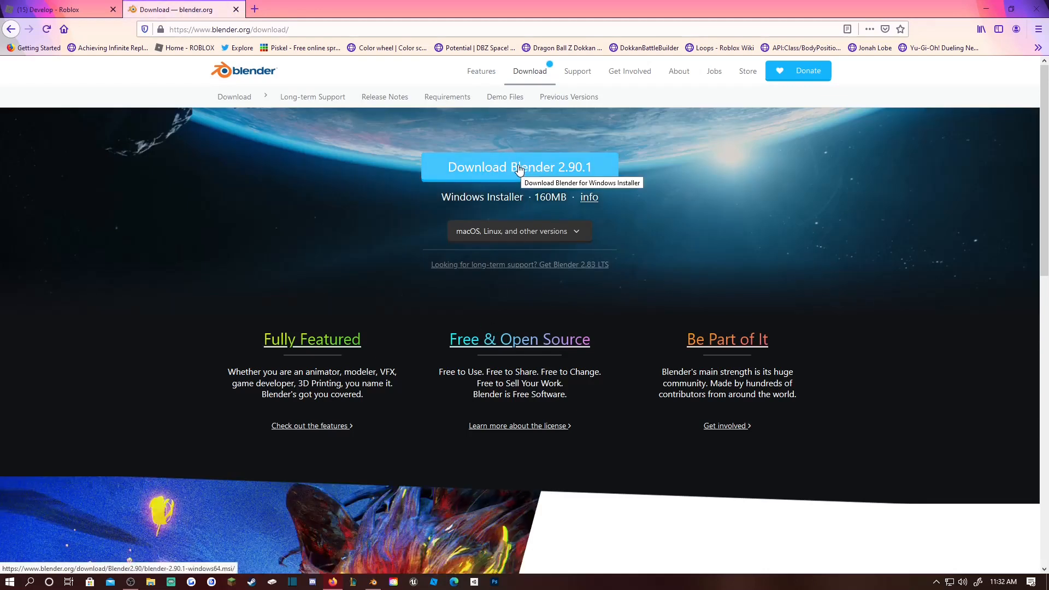
{"action": "left_click", "coordinate": [519, 168]}
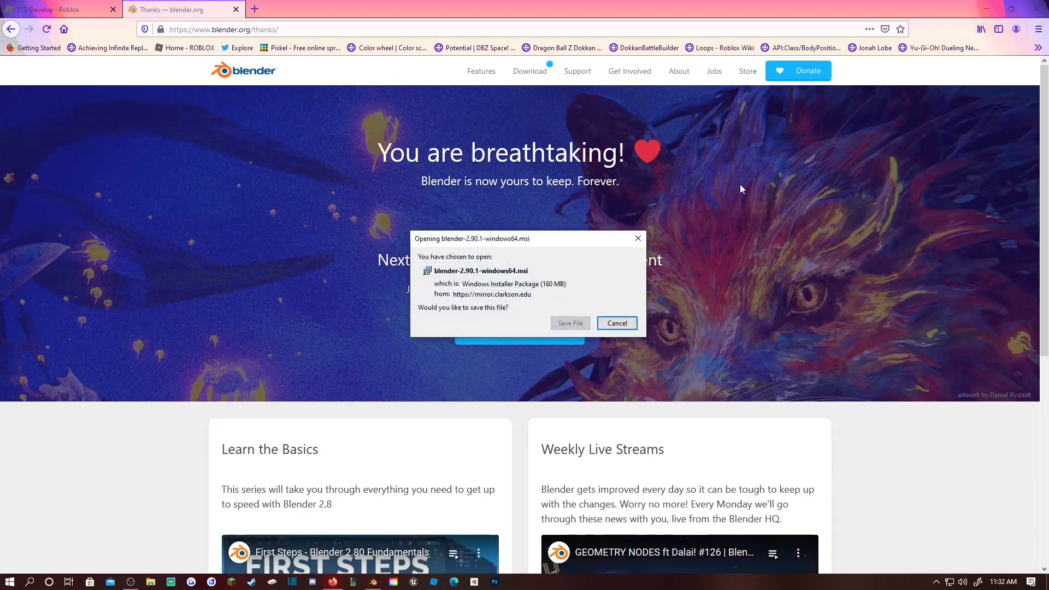
{"action": "left_click", "coordinate": [615, 323]}
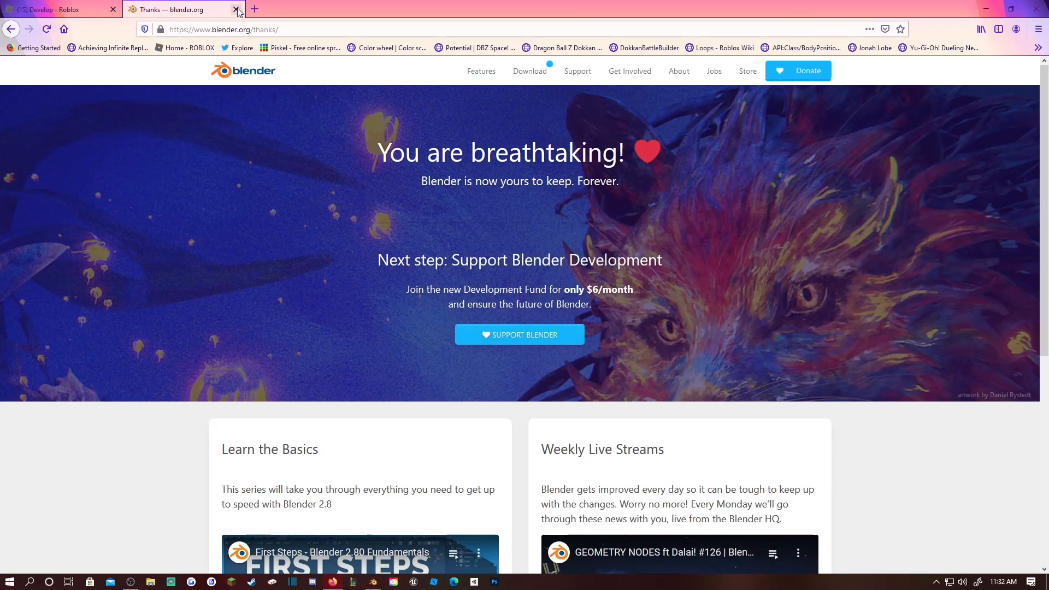
Step: Return to Blender and view the cube, camera and light using walk navigation
{"action": "left_click", "coordinate": [985, 8]}
{"action": "middle_click_drag", "start_coordinate": [558, 350], "coordinate": [434, 286]}
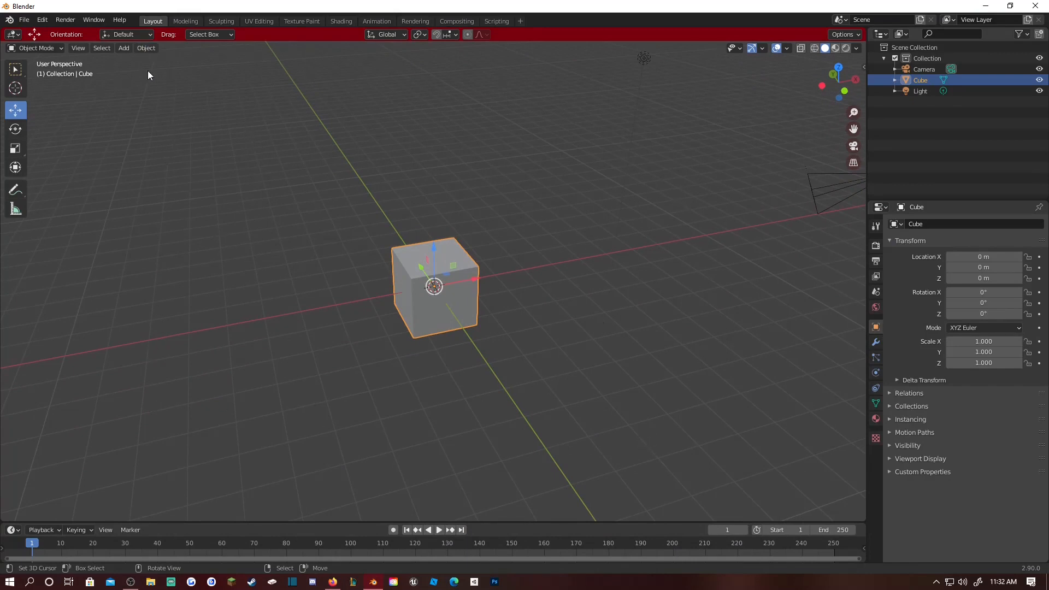
{"action": "scroll", "coordinate": [132, 107], "scroll_direction": "up", "scroll_amount": 1}
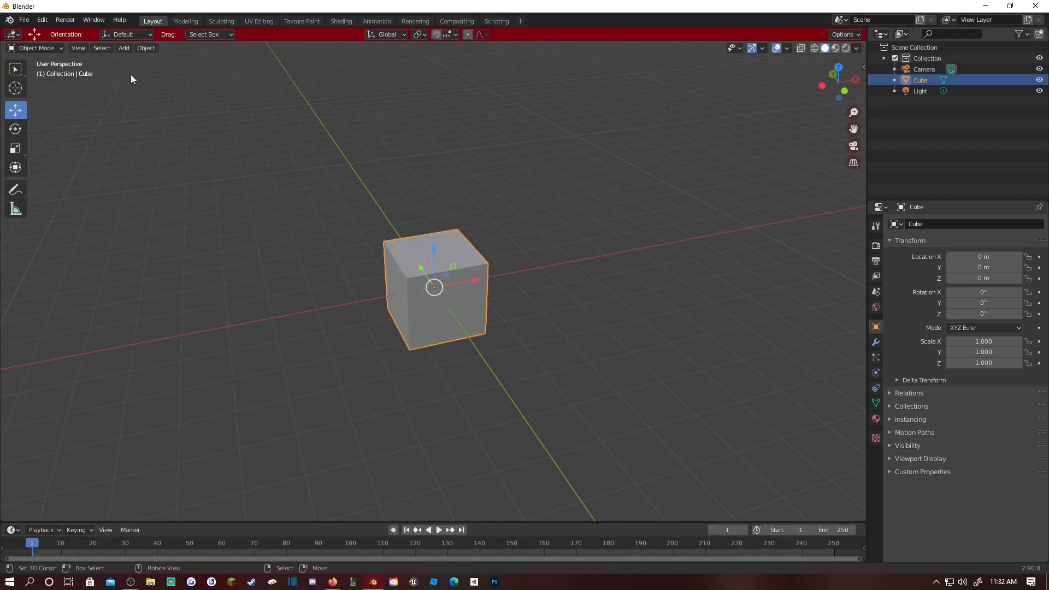
{"action": "key", "text": "shift+grave"}
{"action": "key", "text": "s"}
{"action": "key", "text": "d"}
{"action": "key", "text": "w"}
{"action": "key", "text": "a"}
{"action": "key", "text": "s"}
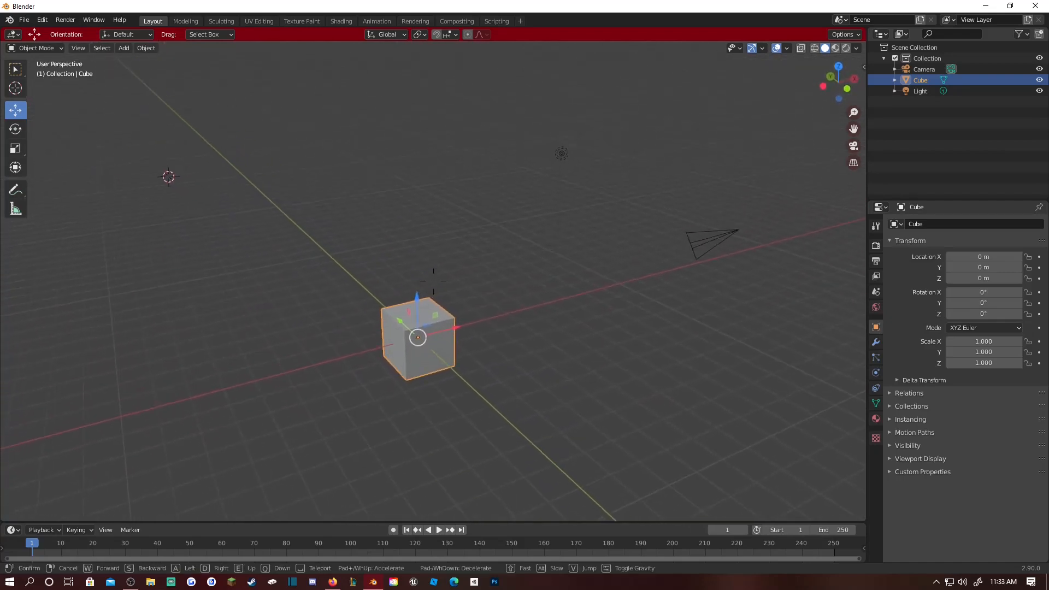
{"action": "left_click", "coordinate": [434, 281]}
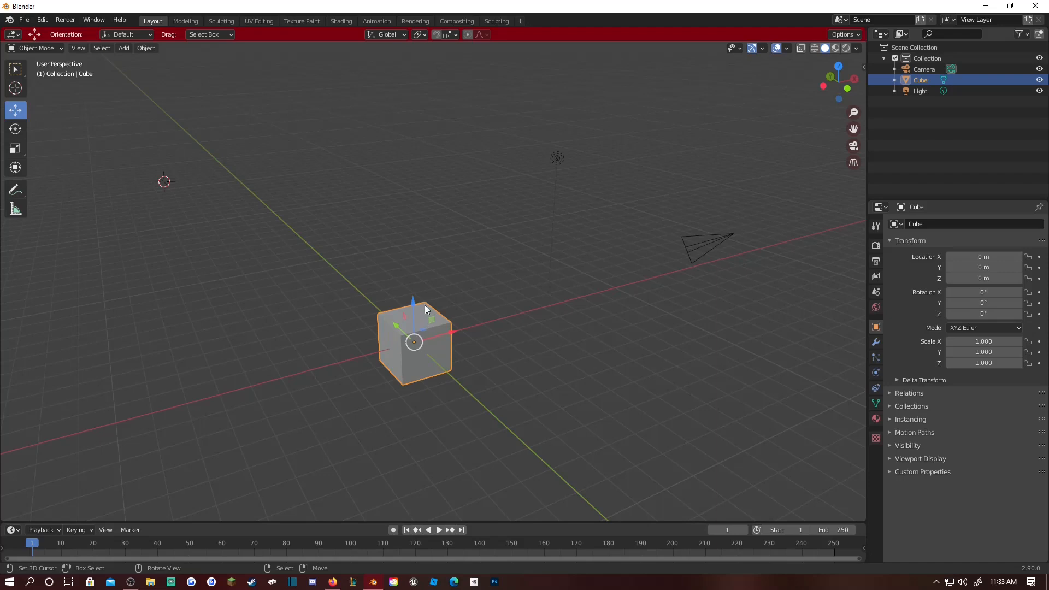
Step: Select the camera, the light and the cube in turn, ending with only the cube selected
{"action": "left_click", "coordinate": [703, 234]}
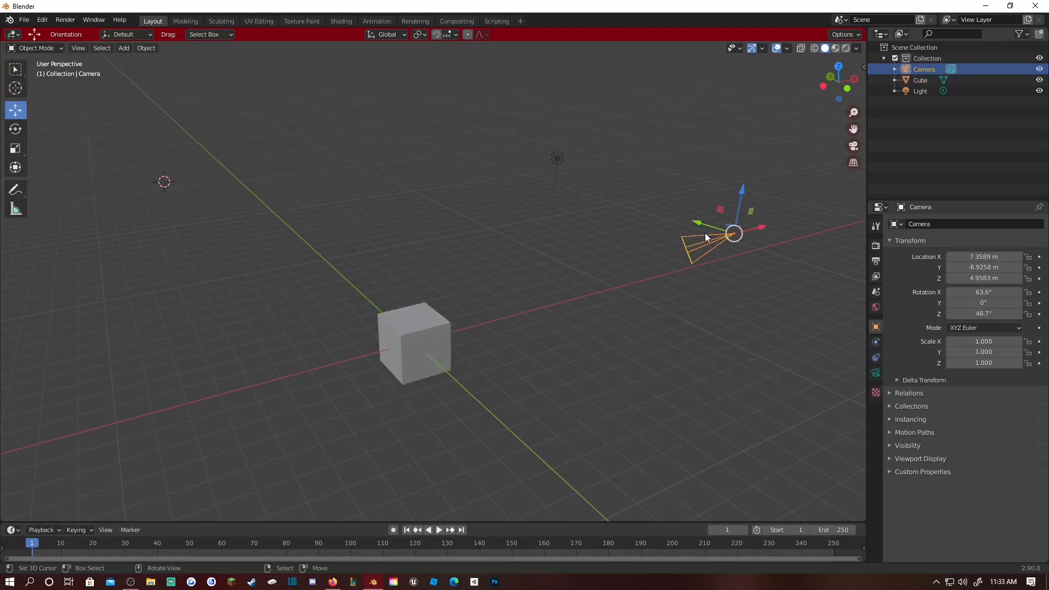
{"action": "left_click", "coordinate": [558, 158]}
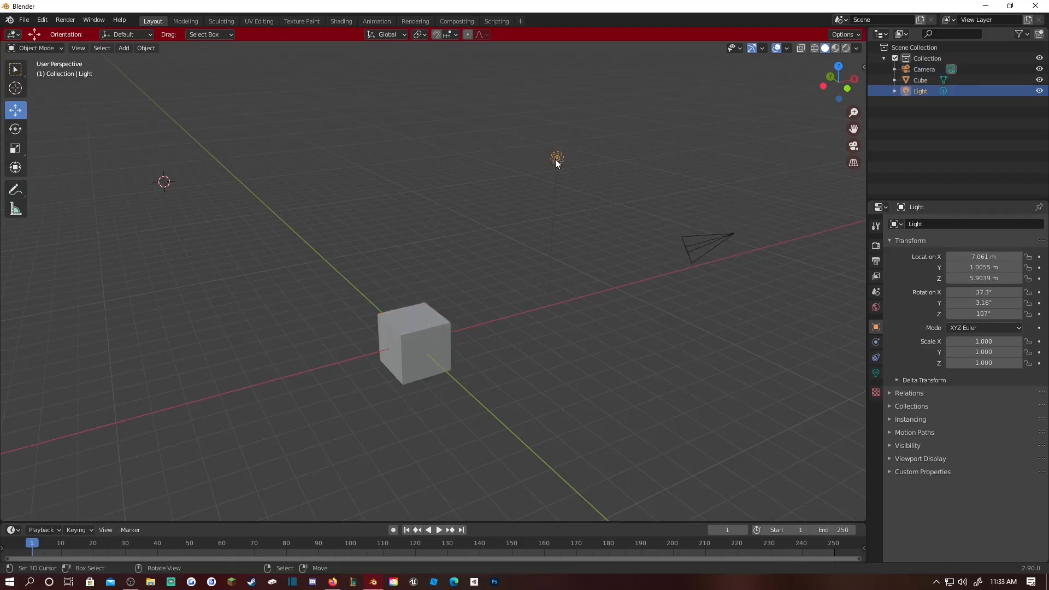
{"action": "left_click", "coordinate": [433, 316]}
{"action": "left_click", "coordinate": [558, 162]}
{"action": "left_click", "coordinate": [712, 242]}
{"action": "left_click", "coordinate": [555, 161]}
{"action": "left_click", "coordinate": [435, 303]}
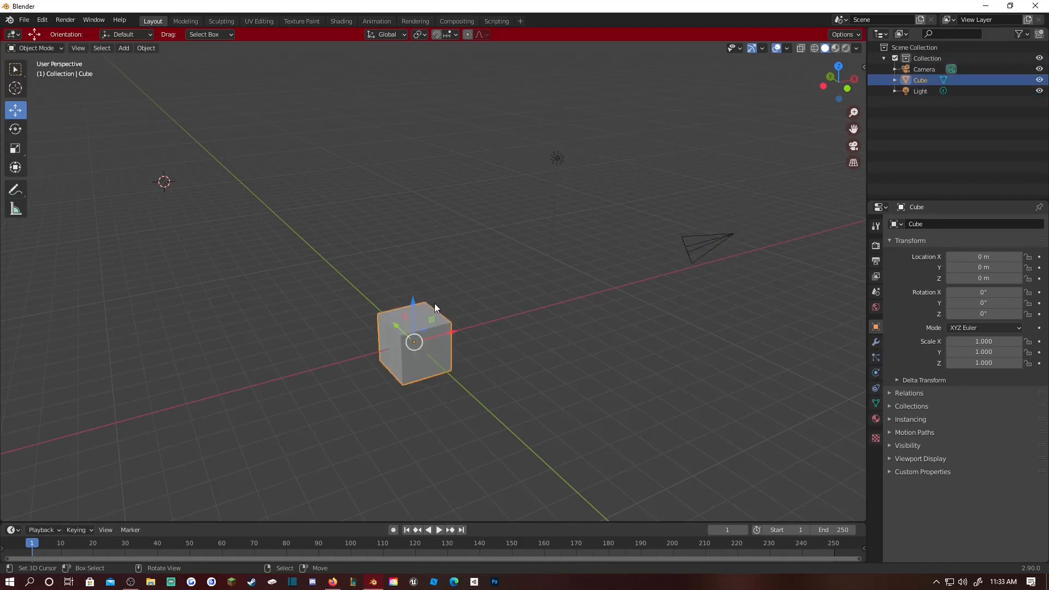
Step: Inspect the cube from different viewpoints with walk navigation and view the list of interaction modes
{"action": "key", "text": "shift+grave"}
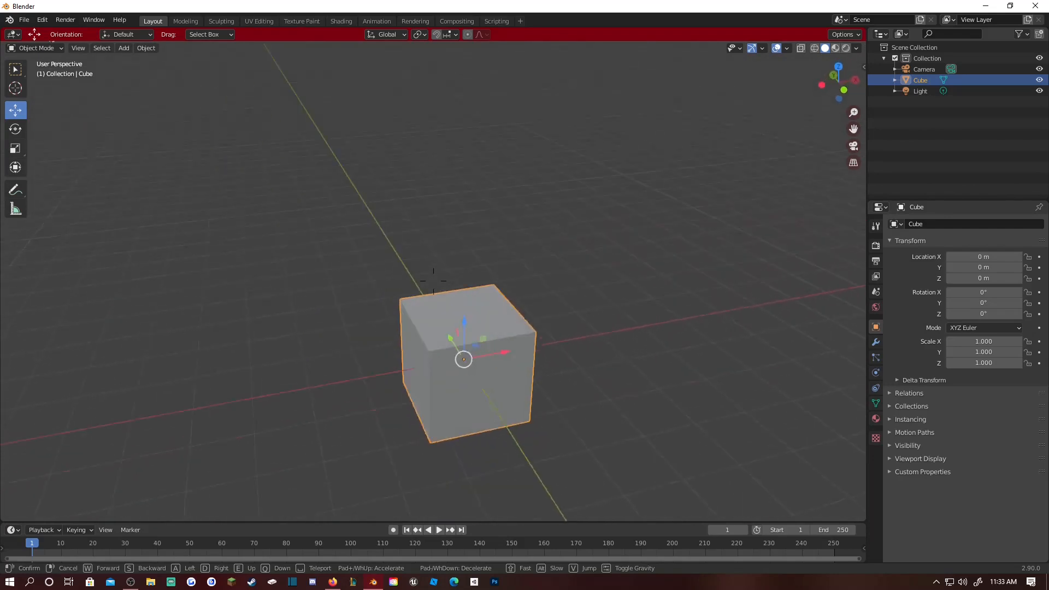
{"action": "left_click", "coordinate": [433, 281]}
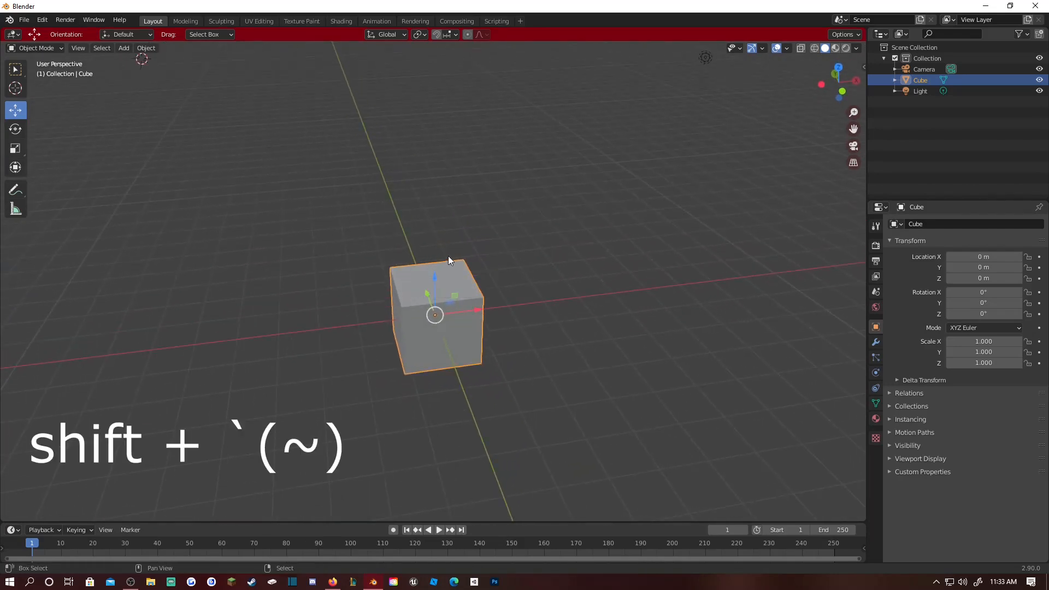
{"action": "key", "text": "shift+grave"}
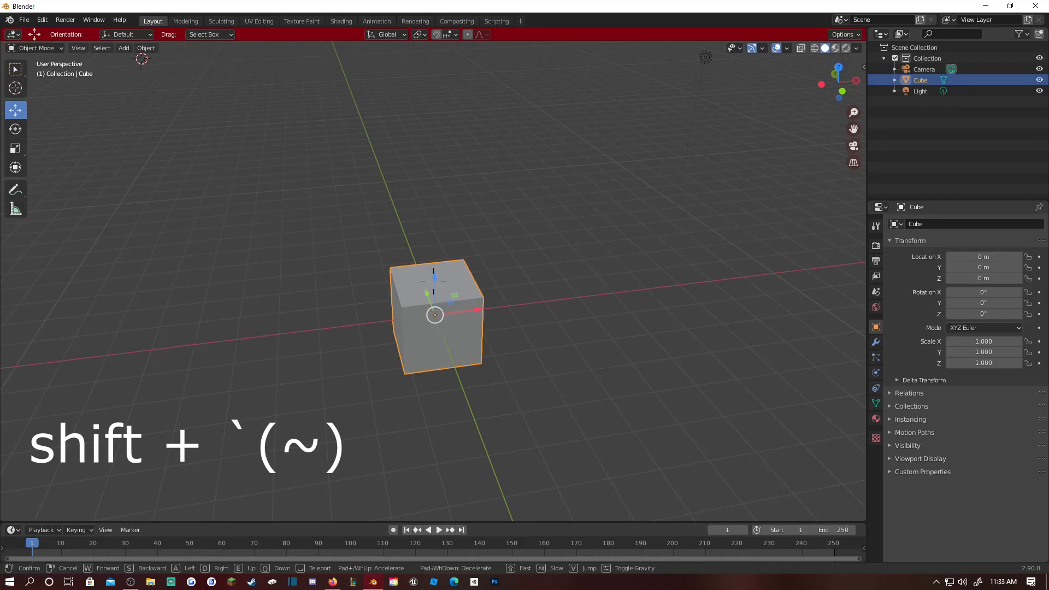
{"action": "left_click", "coordinate": [434, 281]}
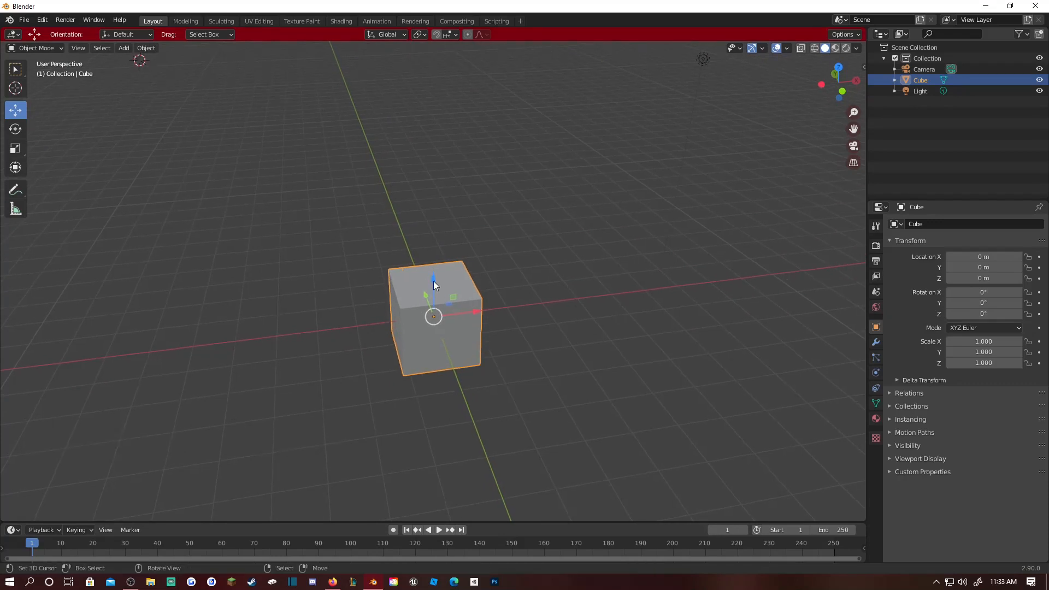
{"action": "key", "text": "shift+grave"}
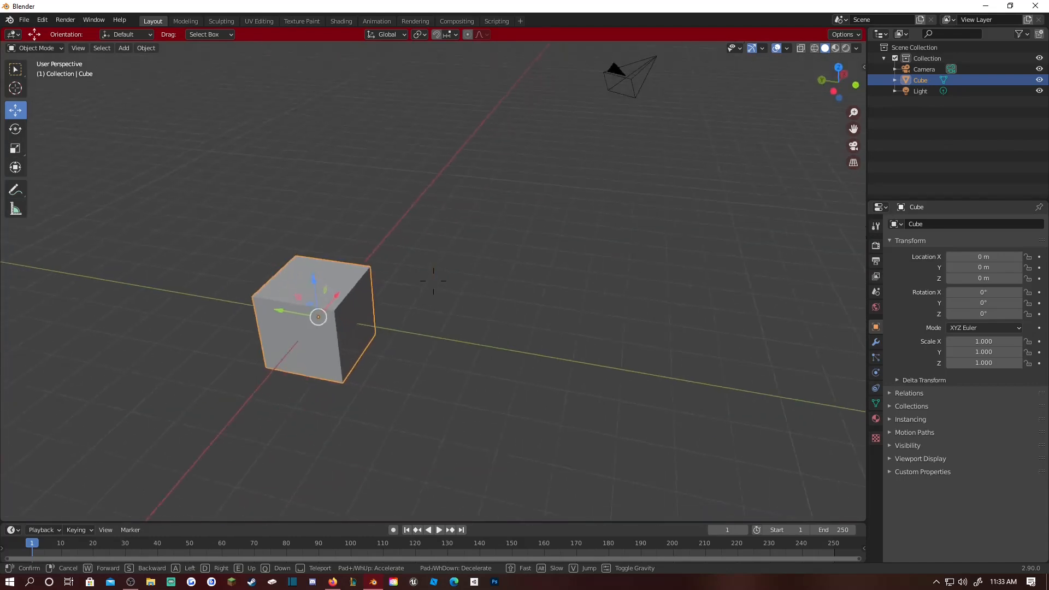
{"action": "left_click", "coordinate": [434, 285]}
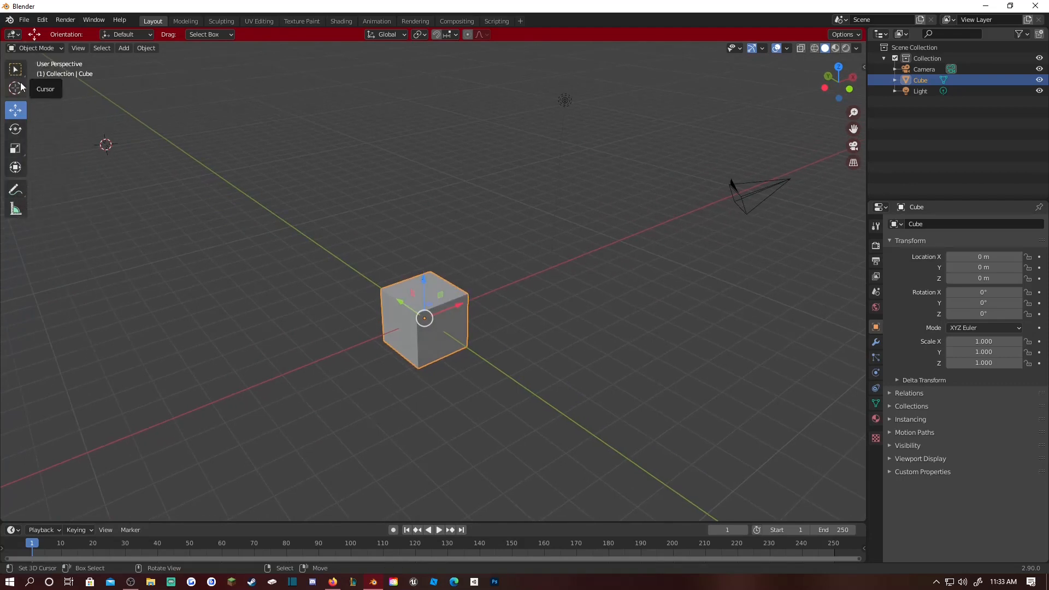
{"action": "left_click", "coordinate": [33, 48]}
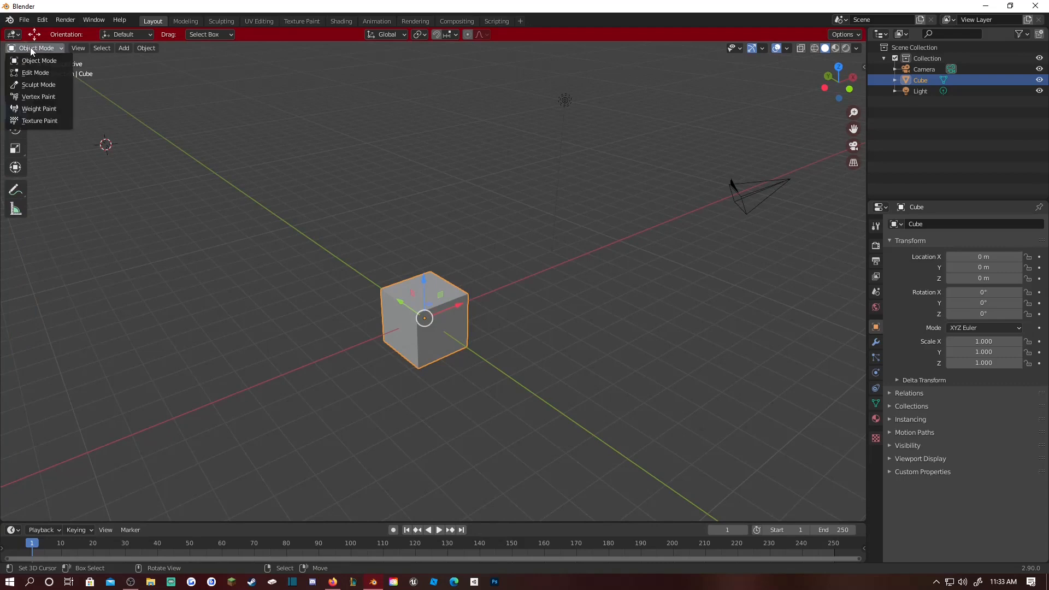
{"action": "left_click", "coordinate": [31, 47]}
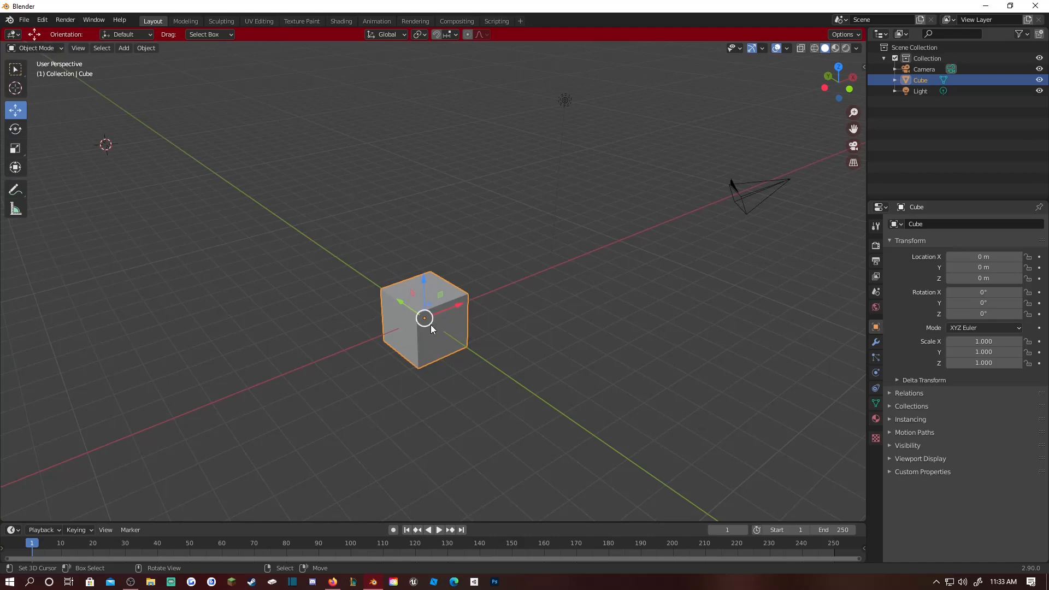
Step: Set the viewport shading to Wireframe and view the cube's edges up close
{"action": "key", "text": "z"}
{"action": "left_click", "coordinate": [366, 319]}
{"action": "key", "text": "shift+grave"}
{"action": "key", "text": "w"}
{"action": "key", "text": "s"}
{"action": "left_click", "coordinate": [434, 281]}
{"action": "scroll", "coordinate": [437, 285], "scroll_direction": "down", "scroll_amount": 3}
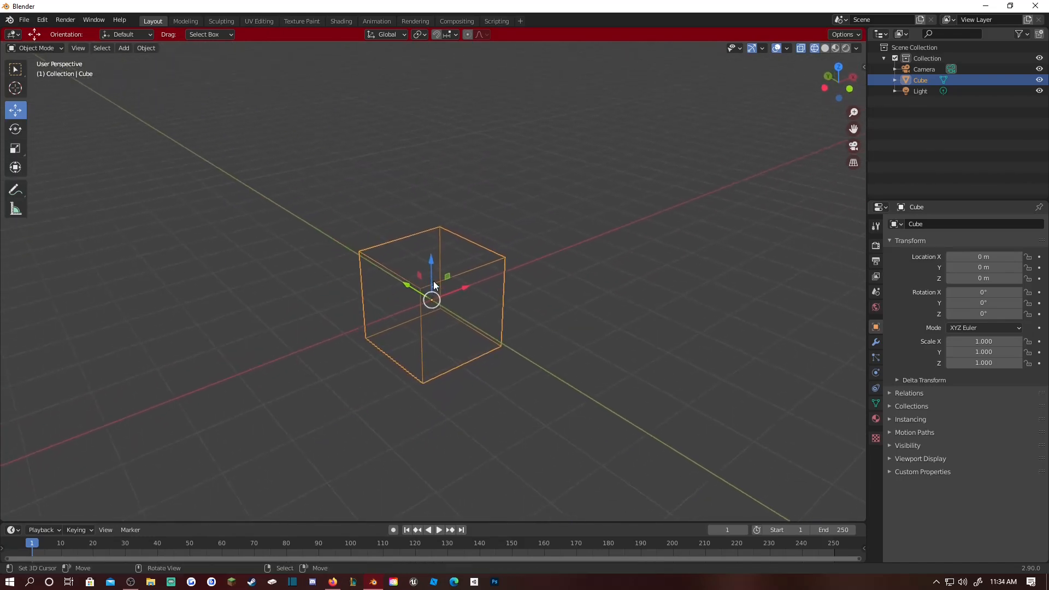
Step: Set the viewport shading to Rendered and view how the scene light falls on the cube
{"action": "key", "text": "z"}
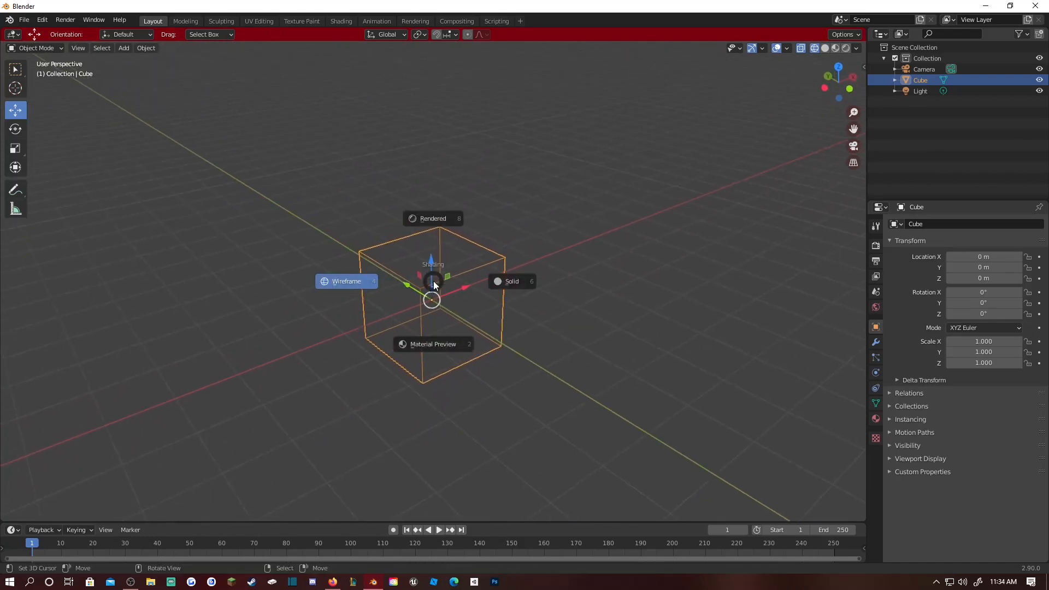
{"action": "left_click", "coordinate": [445, 225]}
{"action": "key", "text": "shift+grave"}
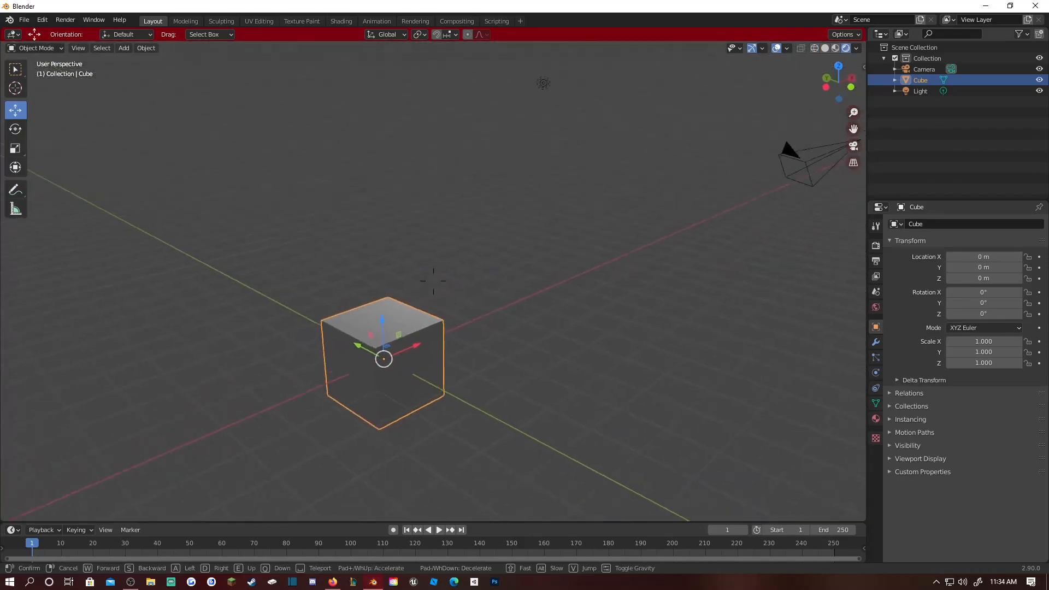
{"action": "key", "text": "w"}
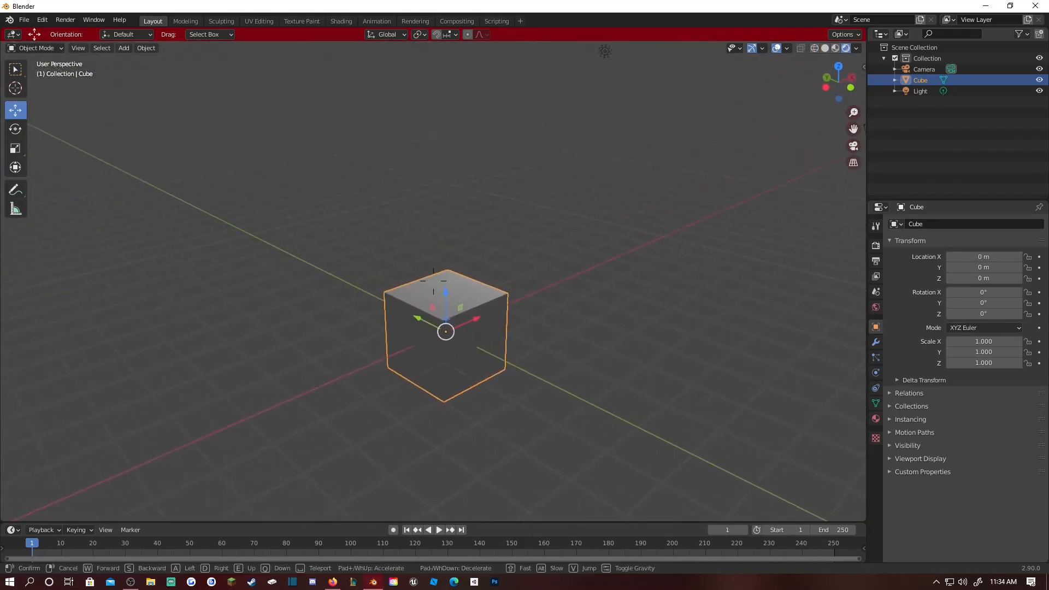
{"action": "left_click", "coordinate": [434, 281]}
Step: Compare Material Preview and Solid shading on the cube, leaving the viewport in Material Preview
{"action": "key", "text": "z"}
{"action": "left_click", "coordinate": [434, 331]}
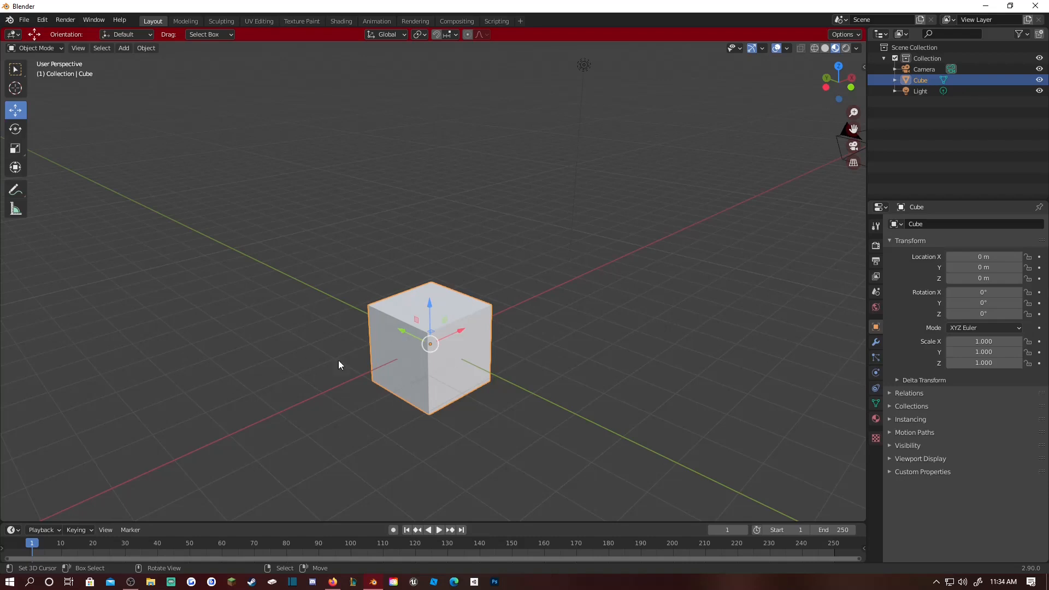
{"action": "key", "text": "z"}
{"action": "left_click", "coordinate": [529, 362]}
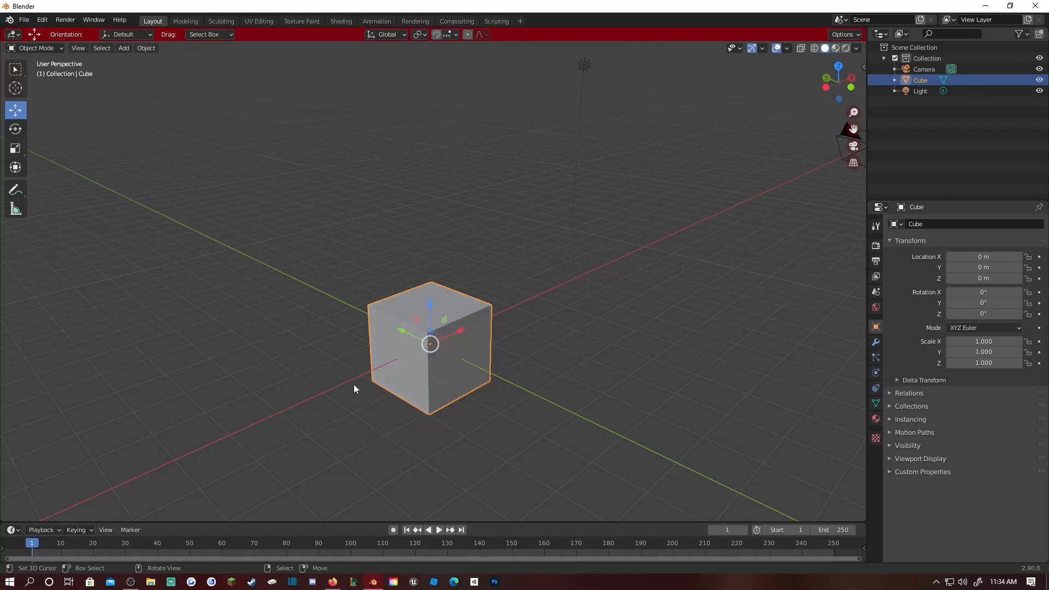
{"action": "key", "text": "z"}
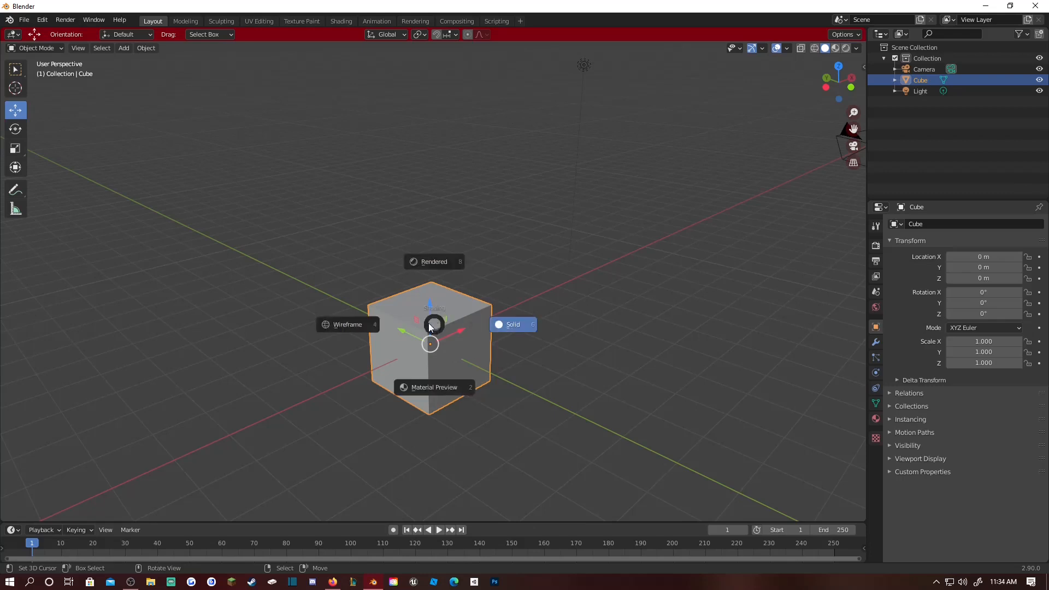
{"action": "left_click", "coordinate": [436, 385]}
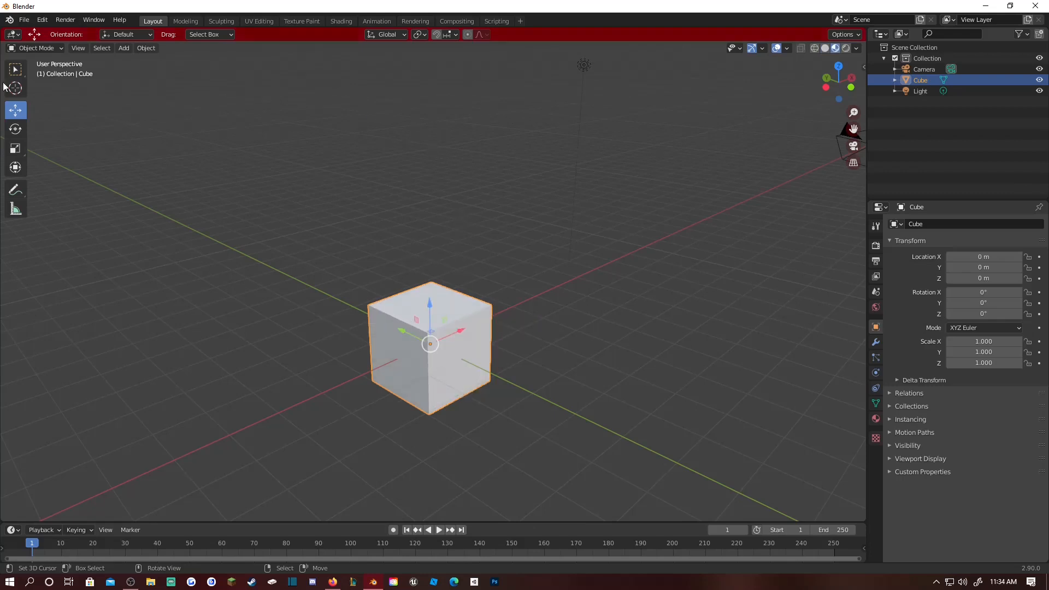
Step: Select the cube and the light together with the Select Box tool, keeping that tool active
{"action": "left_click", "coordinate": [15, 70]}
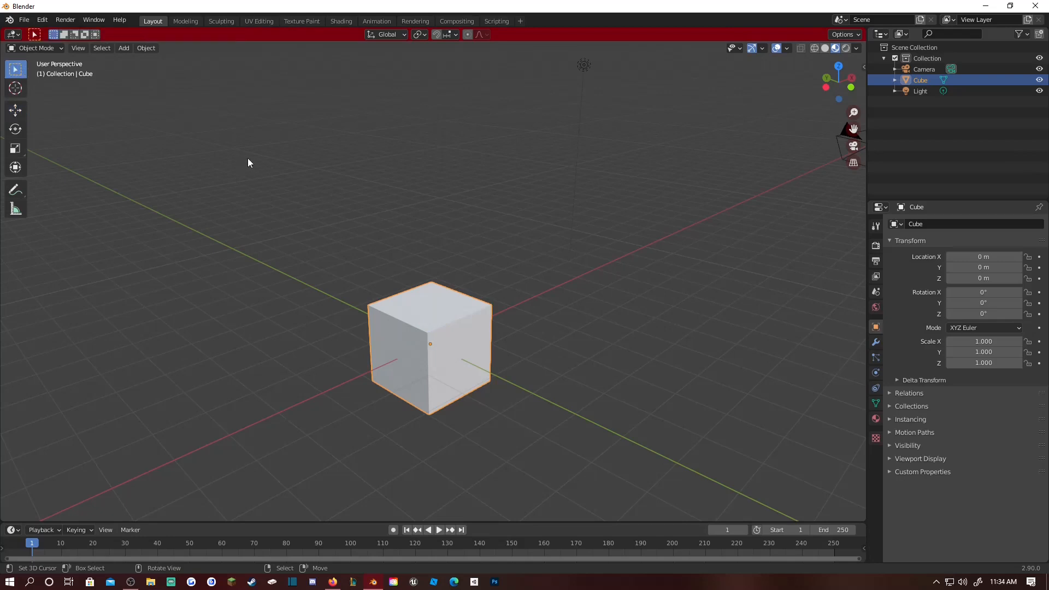
{"action": "left_click_drag", "start_coordinate": [223, 153], "coordinate": [592, 458]}
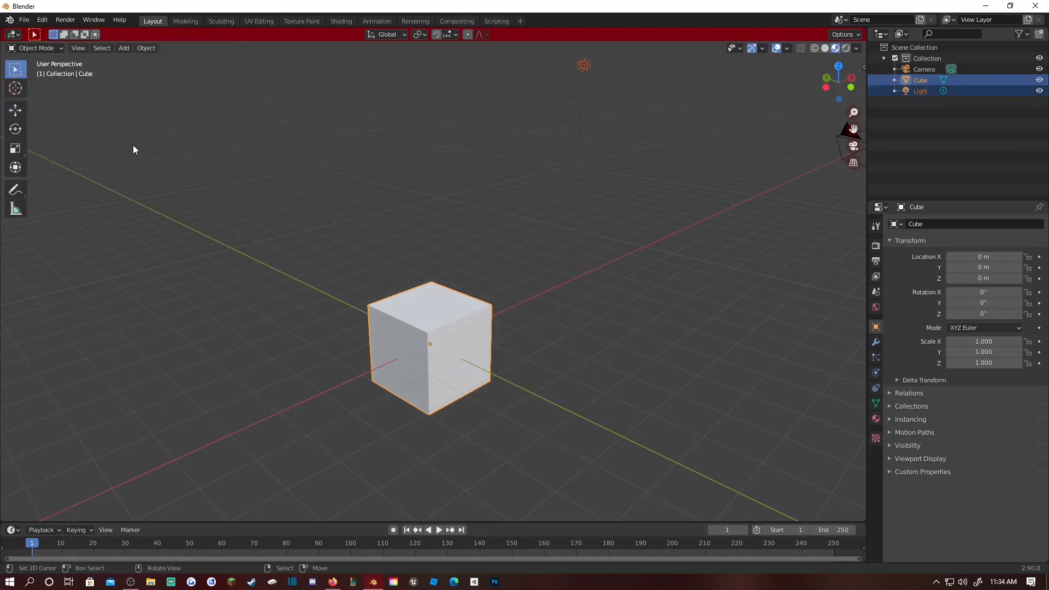
{"action": "left_click", "coordinate": [13, 74]}
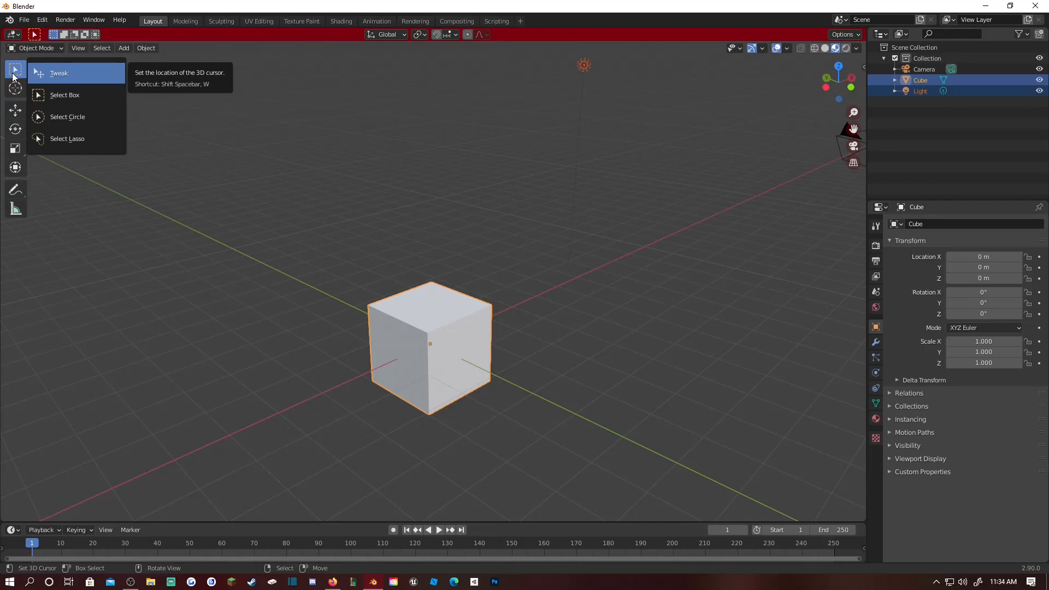
{"action": "left_click", "coordinate": [71, 98]}
{"action": "left_click", "coordinate": [479, 216]}
{"action": "middle_click_drag", "start_coordinate": [464, 217], "coordinate": [445, 228]}
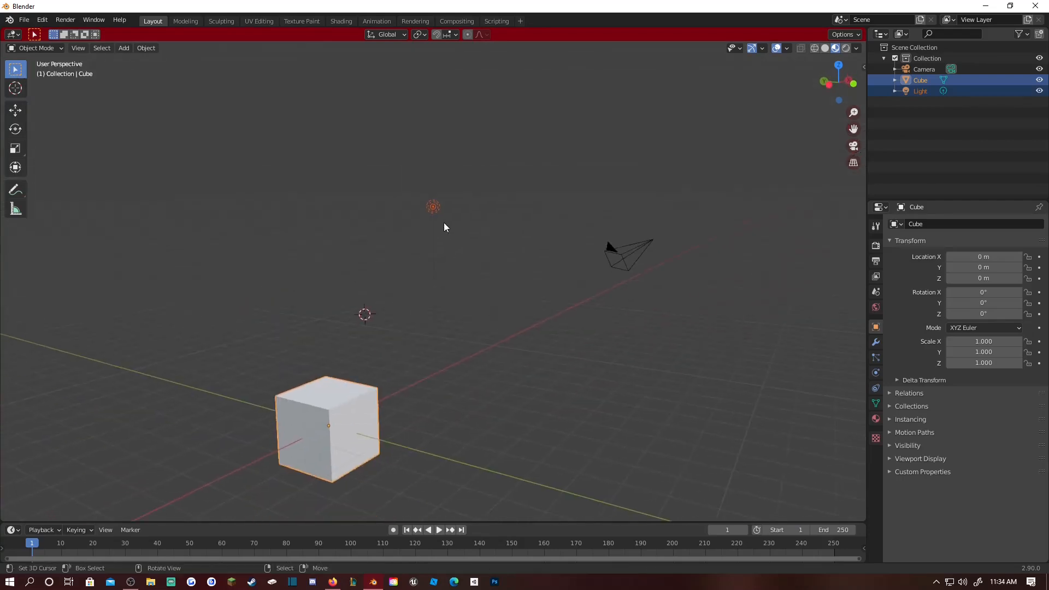
Step: Practise single and box selection on the camera, the light and the cube, ending with only the cube and light selected
{"action": "right_click", "coordinate": [651, 240]}
{"action": "left_click", "coordinate": [651, 240]}
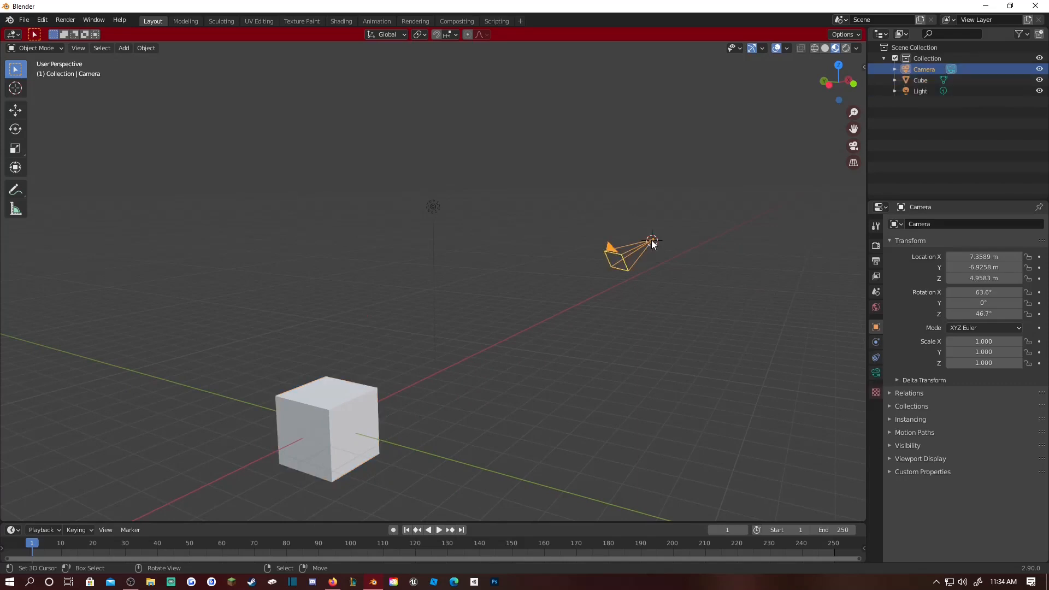
{"action": "right_click", "coordinate": [434, 208]}
{"action": "left_click_drag", "start_coordinate": [359, 155], "coordinate": [474, 246]}
{"action": "left_click_drag", "start_coordinate": [628, 211], "coordinate": [680, 282]}
{"action": "left_click_drag", "start_coordinate": [263, 186], "coordinate": [443, 500]}
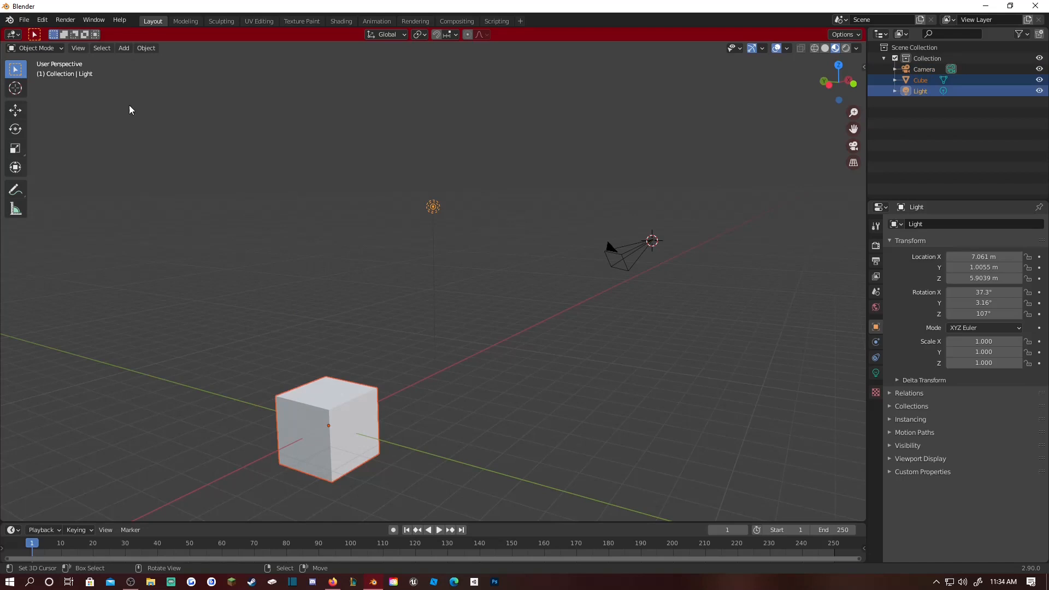
Step: Select the light, the camera and the cube by brushing over them with the Select Circle tool
{"action": "left_click", "coordinate": [22, 73]}
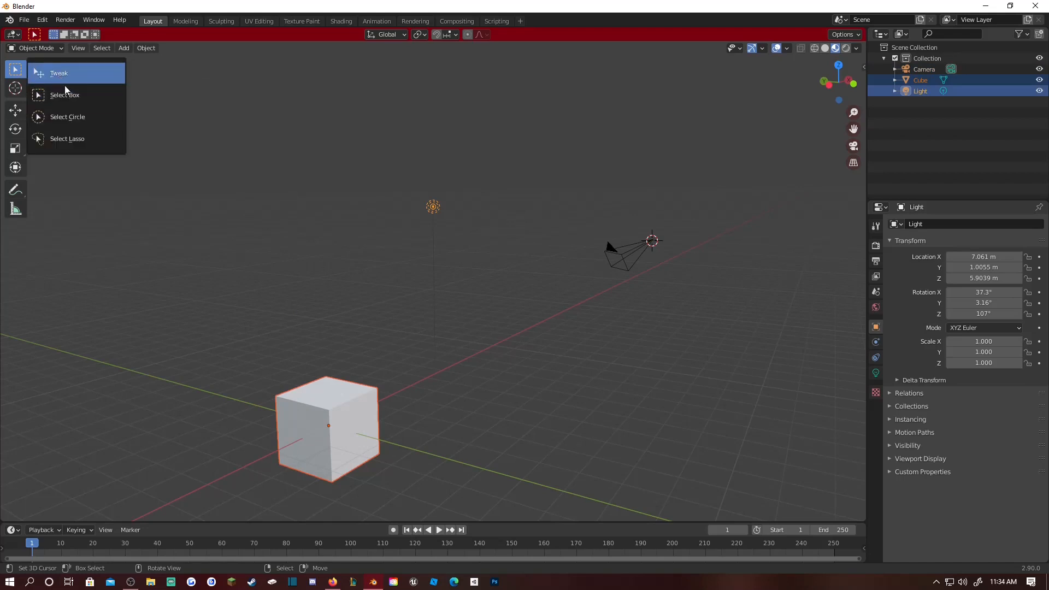
{"action": "left_click", "coordinate": [77, 122]}
{"action": "left_click_drag", "start_coordinate": [454, 211], "coordinate": [436, 209]}
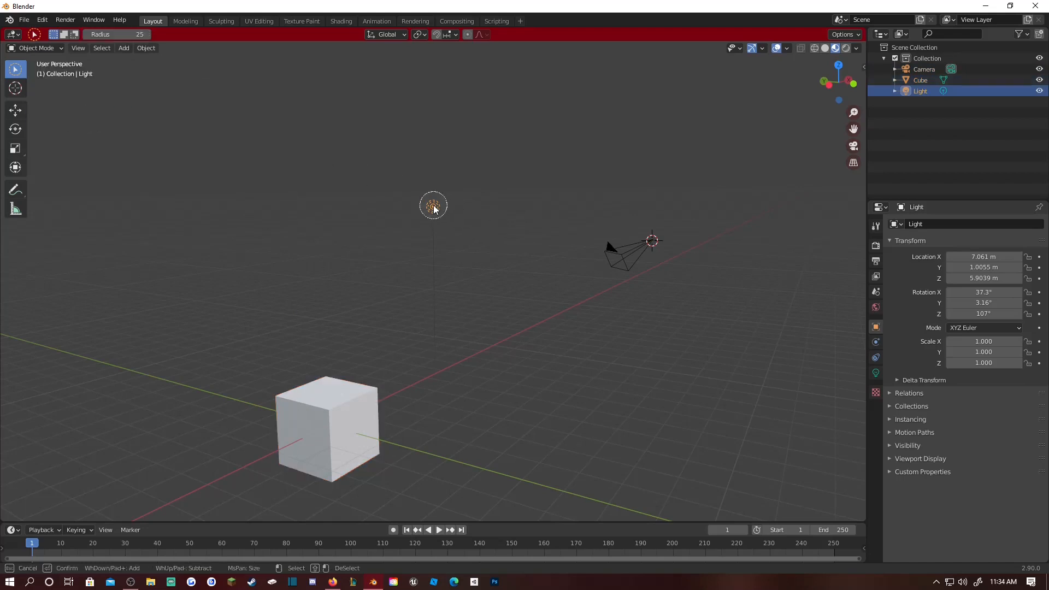
{"action": "left_click", "coordinate": [611, 247]}
{"action": "mouse_move", "coordinate": [589, 261]}
{"action": "left_mouse_down"}
{"action": "mouse_move", "coordinate": [407, 218]}
{"action": "mouse_move", "coordinate": [328, 422]}
{"action": "mouse_move", "coordinate": [204, 391]}
{"action": "left_mouse_up"}
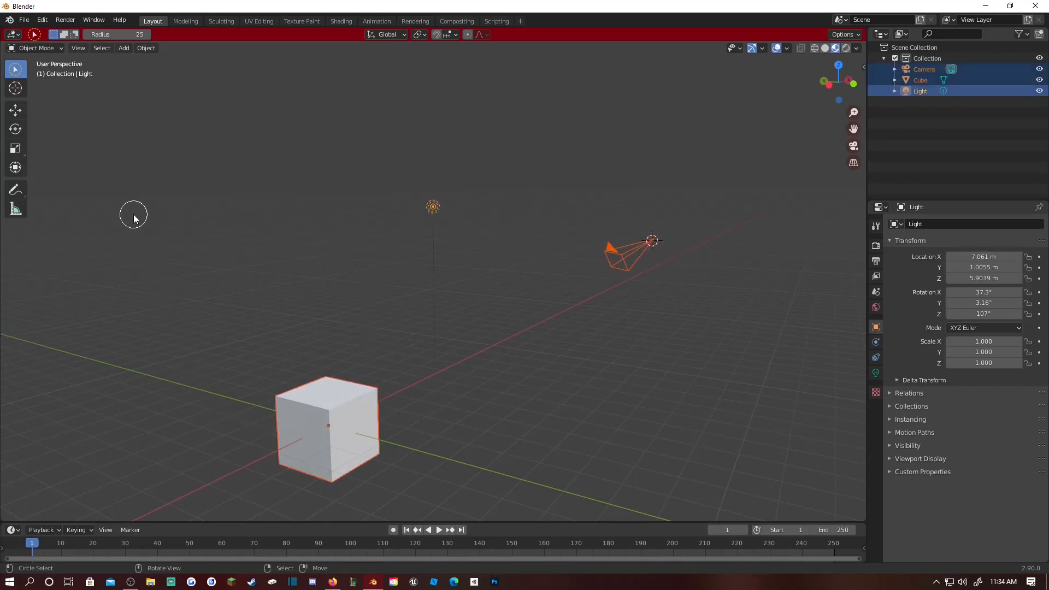
Step: Switch to the Select Lasso tool, try a freehand selection in the viewport and leave every object deselected
{"action": "left_click", "coordinate": [21, 73]}
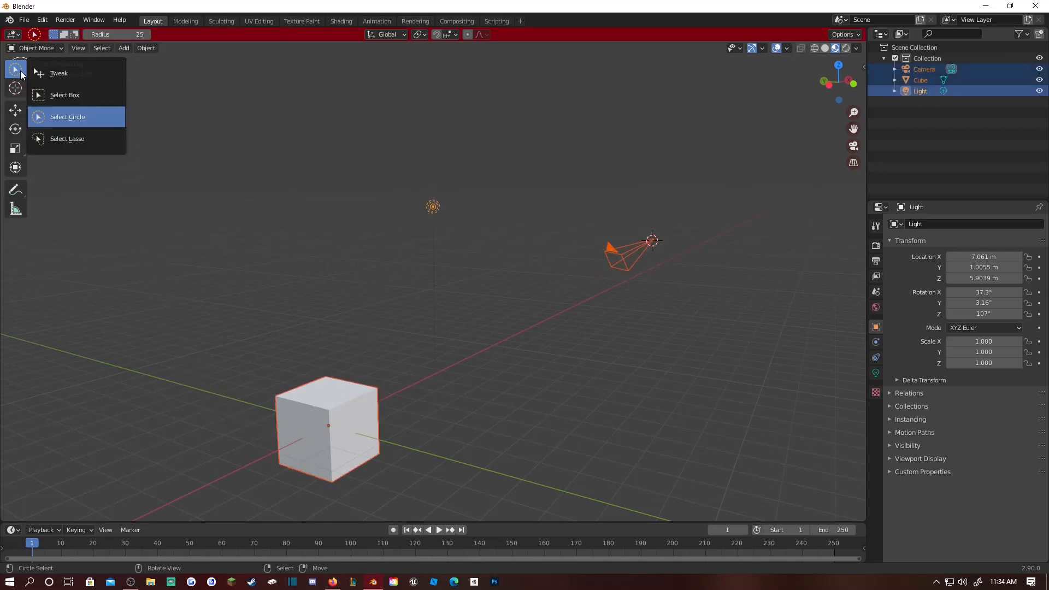
{"action": "left_click", "coordinate": [64, 137]}
{"action": "left_click", "coordinate": [377, 271]}
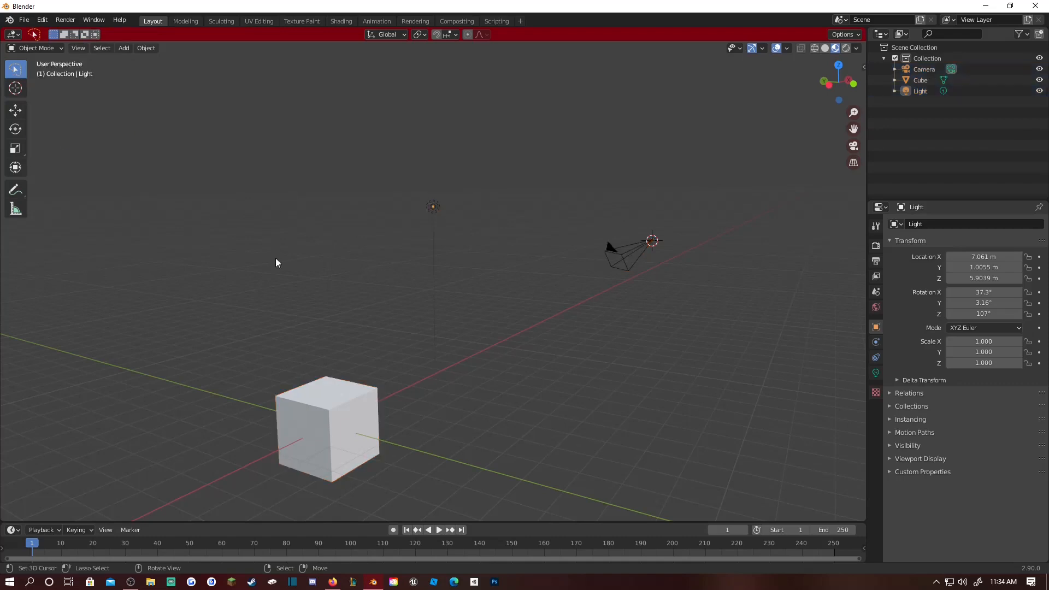
{"action": "mouse_move", "coordinate": [260, 159]}
{"action": "left_mouse_down"}
{"action": "mouse_move", "coordinate": [747, 274]}
{"action": "mouse_move", "coordinate": [424, 488]}
{"action": "mouse_move", "coordinate": [248, 319]}
{"action": "mouse_move", "coordinate": [428, 244]}
{"action": "mouse_move", "coordinate": [311, 213]}
{"action": "mouse_move", "coordinate": [246, 300]}
{"action": "mouse_move", "coordinate": [65, 166]}
{"action": "mouse_move", "coordinate": [413, 5]}
{"action": "mouse_move", "coordinate": [467, 87]}
{"action": "left_mouse_up"}
{"action": "key", "text": "alt+a"}
Step: Select every object in the scene and deselect them all again, repeating the pair several times
{"action": "key", "text": "shift+grave"}
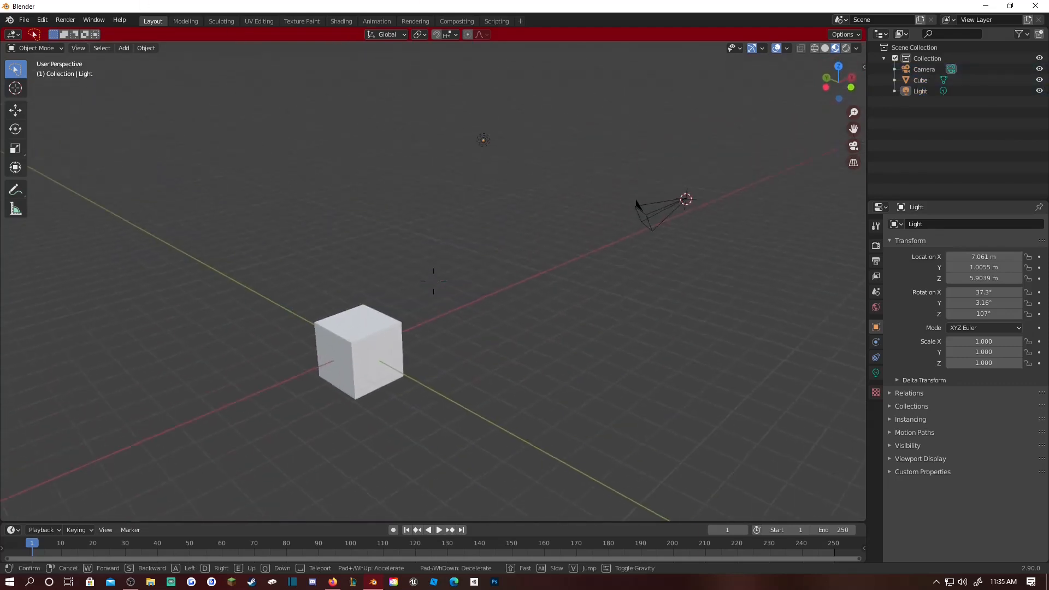
{"action": "left_click", "coordinate": [469, 274]}
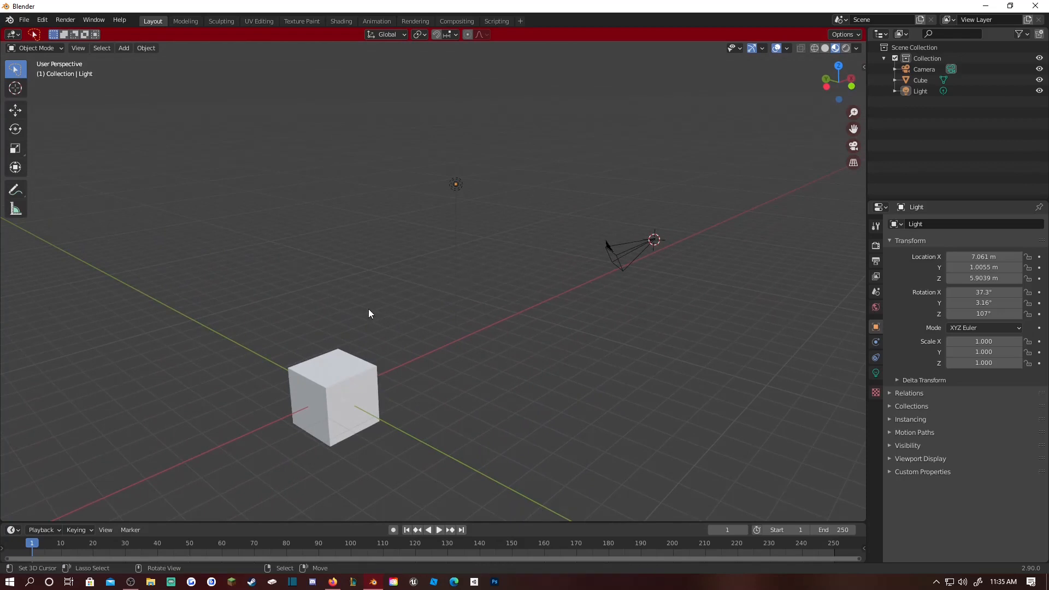
{"action": "key", "text": "a"}
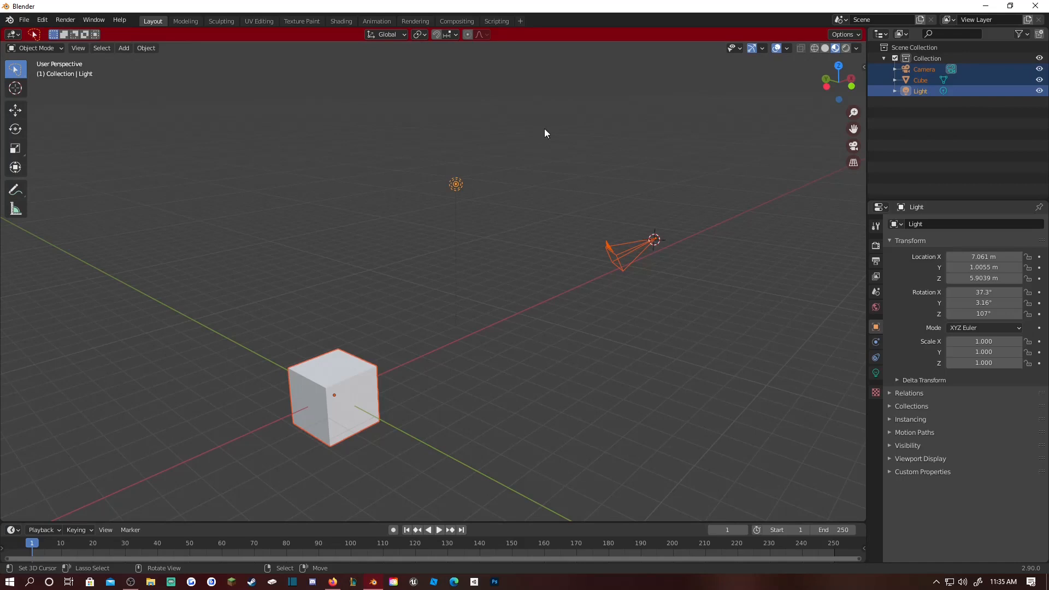
{"action": "scroll", "coordinate": [382, 328], "scroll_direction": "up", "scroll_amount": 1}
{"action": "scroll", "coordinate": [304, 273], "scroll_direction": "down", "scroll_amount": 2}
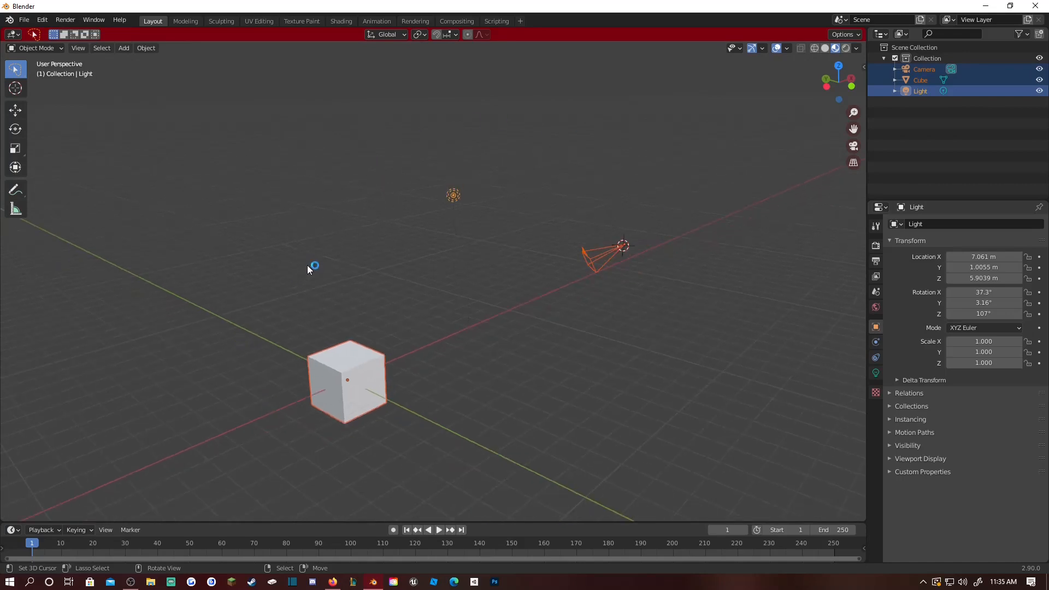
{"action": "key", "text": "alt+a"}
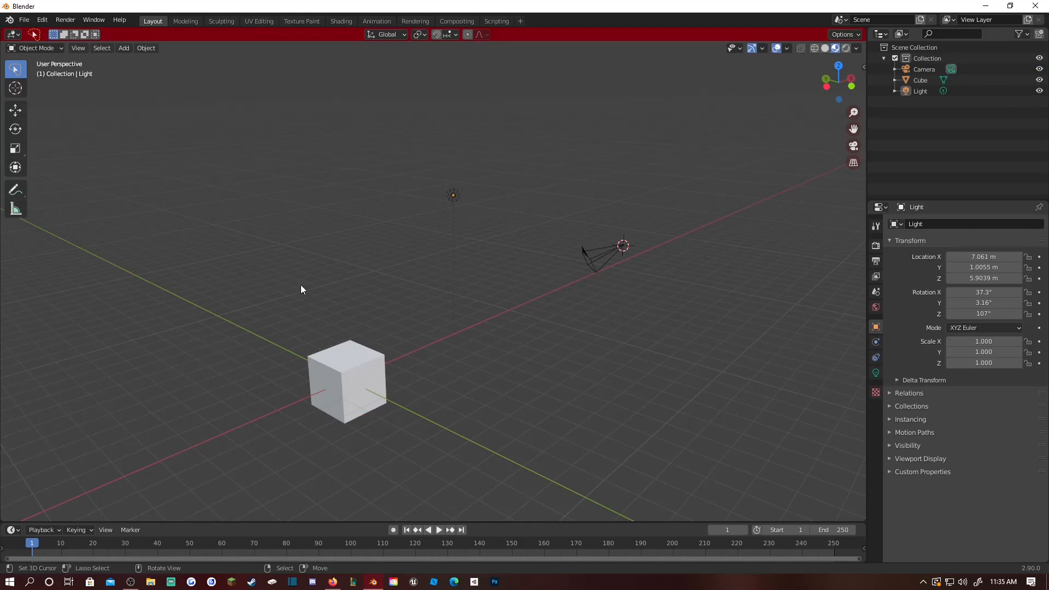
{"action": "key", "text": "a"}
{"action": "key", "text": "alt+a"}
{"action": "key", "text": "a"}
{"action": "key", "text": "alt+a"}
Step: Move the cube with the Move tool to X 1 m, Y 2 m, Z 1 m, and undo the X and Y moves
{"action": "left_click", "coordinate": [22, 108]}
{"action": "left_click", "coordinate": [329, 371]}
{"action": "left_click_drag", "start_coordinate": [345, 340], "coordinate": [306, 356]}
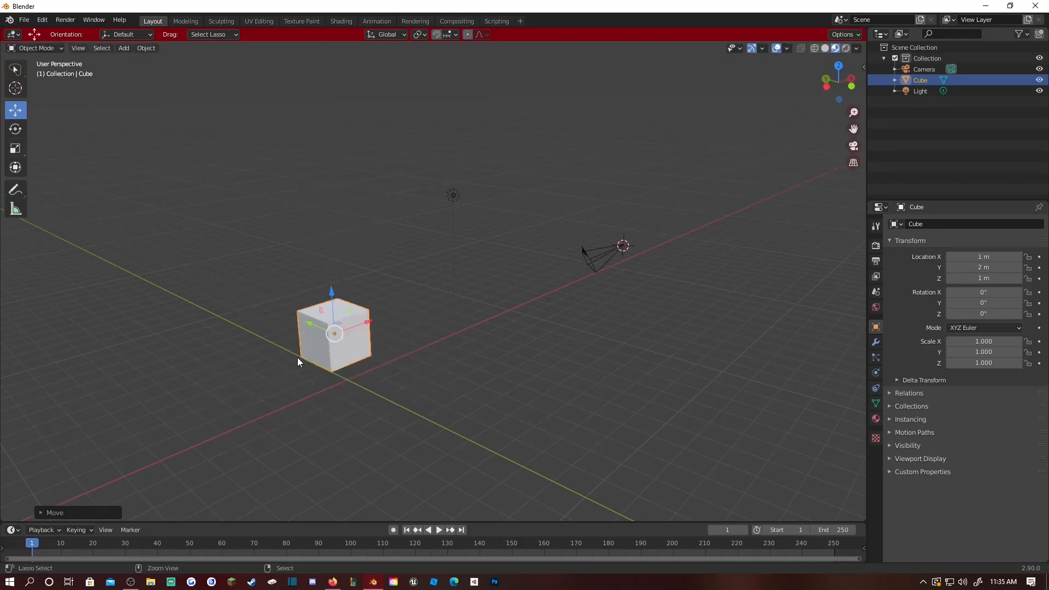
{"action": "key", "text": "ctrl+z"}
{"action": "key", "text": "ctrl+z"}
Step: Try turning the cube around its axes with the Rotate tool, and undo the rotations
{"action": "left_click", "coordinate": [14, 129]}
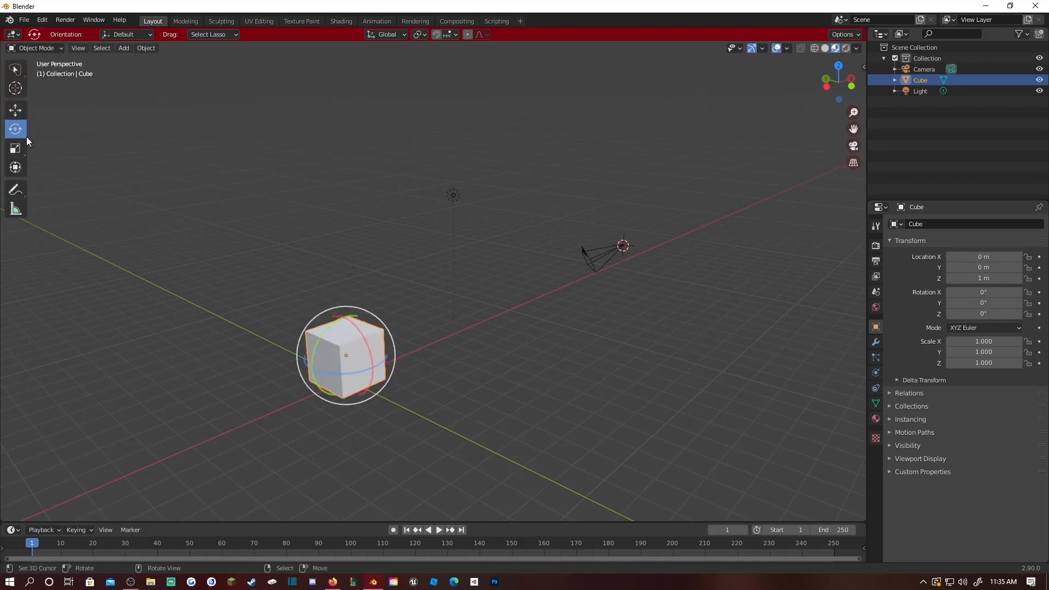
{"action": "left_click_drag", "start_coordinate": [374, 367], "coordinate": [310, 365]}
{"action": "key", "text": "ctrl+z"}
{"action": "key", "text": "ctrl+z"}
Step: Try stretching the cube along Z, Y and X with the Scale tool, and undo all three stretches
{"action": "left_click", "coordinate": [22, 107]}
{"action": "left_click", "coordinate": [22, 150]}
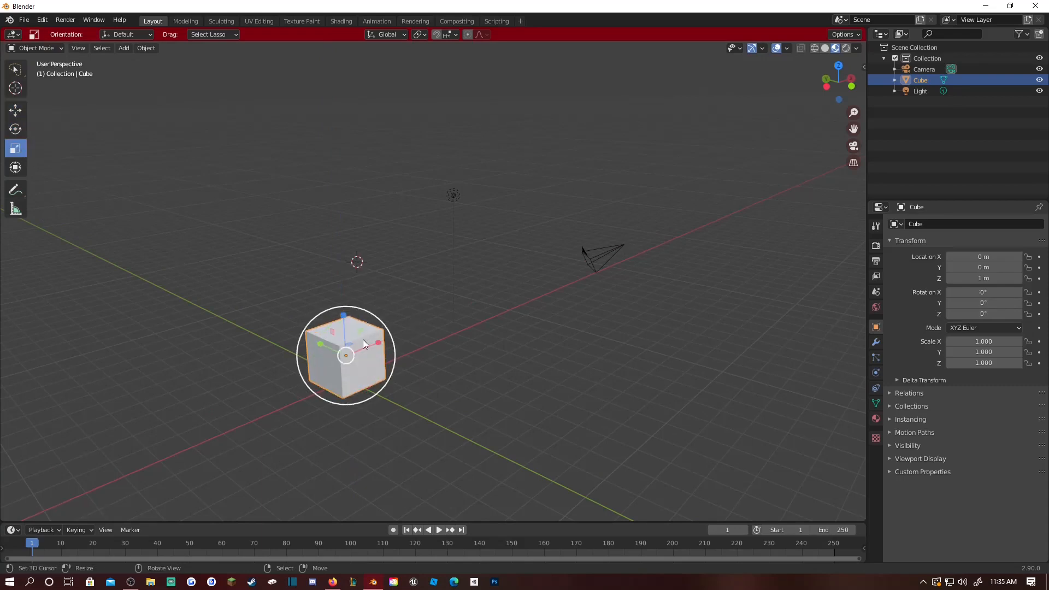
{"action": "left_click_drag", "start_coordinate": [347, 317], "coordinate": [340, 289]}
{"action": "mouse_move", "coordinate": [320, 342]}
{"action": "left_mouse_down"}
{"action": "mouse_move", "coordinate": [292, 321]}
{"action": "mouse_move", "coordinate": [305, 329]}
{"action": "left_mouse_up"}
{"action": "left_click_drag", "start_coordinate": [377, 344], "coordinate": [398, 344]}
{"action": "key", "text": "ctrl+z"}
{"action": "key", "text": "ctrl+z"}
{"action": "key", "text": "ctrl+z"}
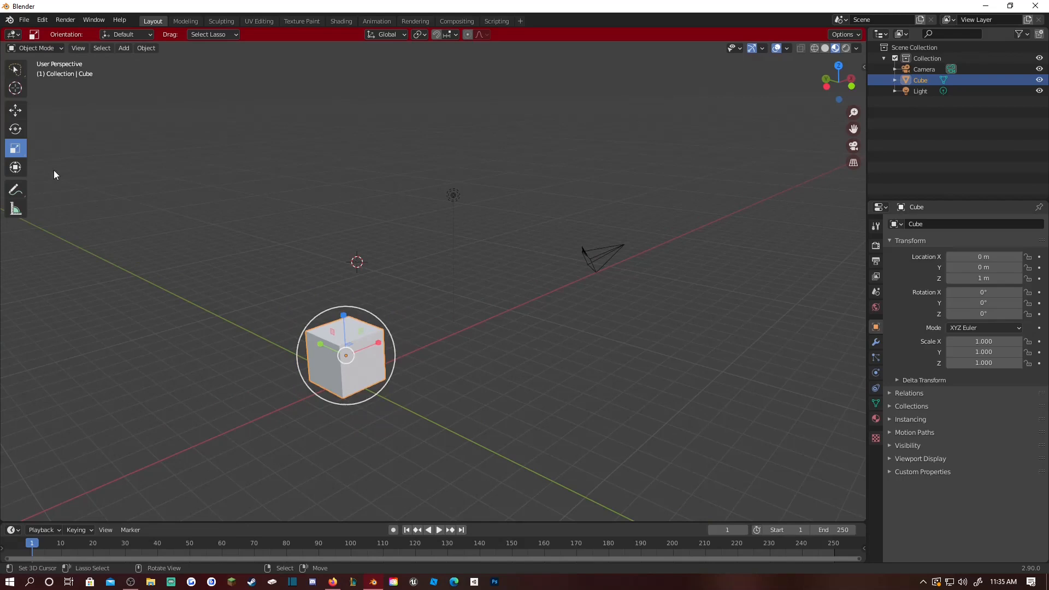
Step: Try the Transform tool's combined handles on the cube, and undo the changes made with them
{"action": "left_click", "coordinate": [14, 168]}
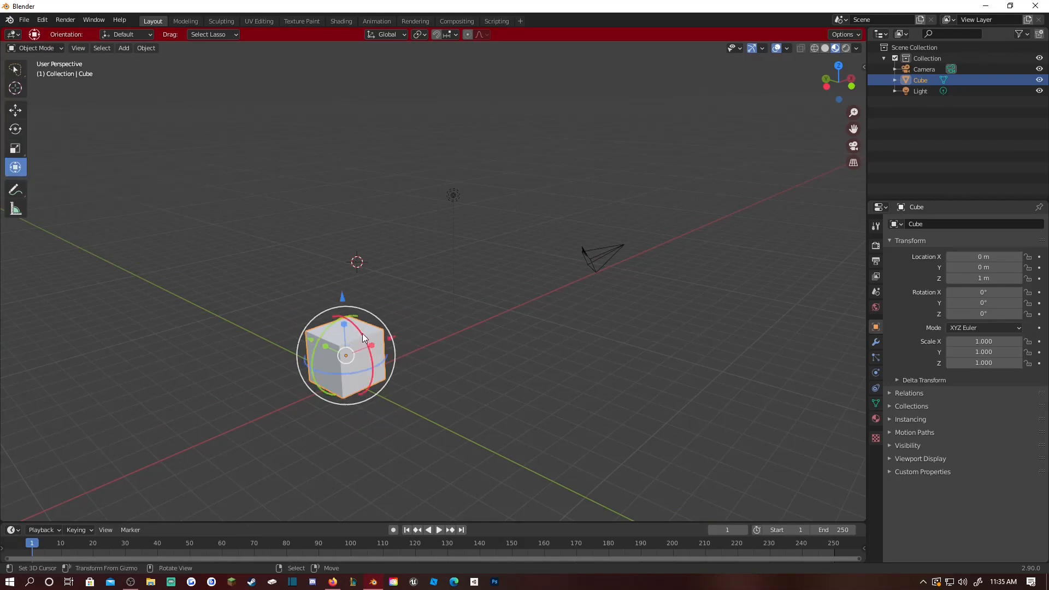
{"action": "key", "text": "shift+grave"}
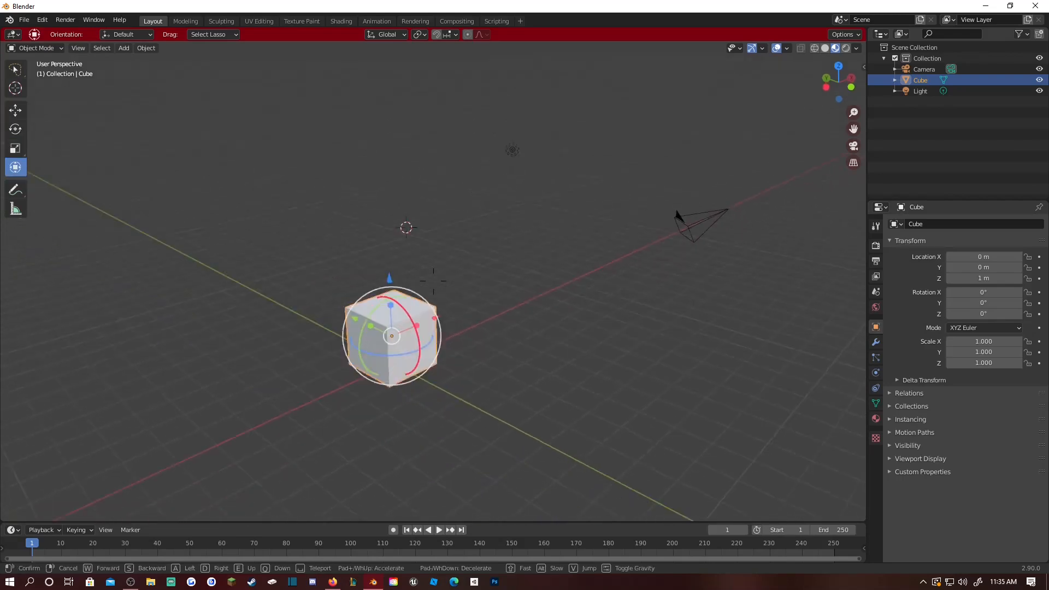
{"action": "left_click", "coordinate": [433, 281]}
{"action": "left_click_drag", "start_coordinate": [425, 337], "coordinate": [454, 300]}
{"action": "key", "text": "ctrl+z"}
{"action": "key", "text": "s"}
{"action": "key", "text": "ctrl+z"}
{"action": "key", "text": "ctrl+z"}
{"action": "key", "text": "ctrl+z"}
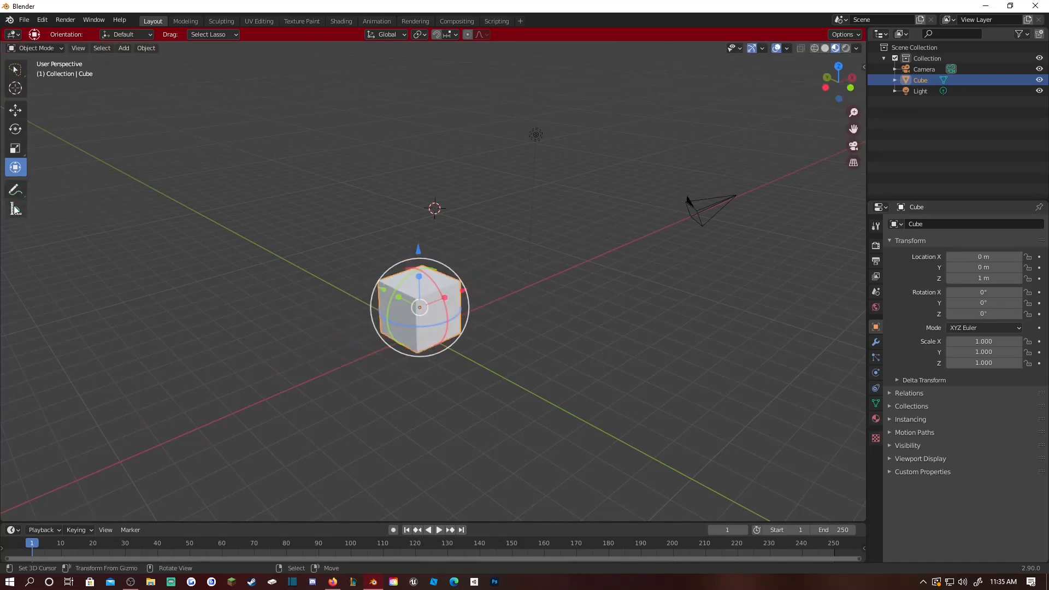
Step: Examine the cube up close in walk navigation and return to a wider view of the scene
{"action": "mouse_move", "coordinate": [4, 187]}
{"action": "left_mouse_down"}
{"action": "mouse_move", "coordinate": [44, 186]}
{"action": "mouse_move", "coordinate": [44, 212]}
{"action": "mouse_move", "coordinate": [21, 184]}
{"action": "left_mouse_up"}
{"action": "mouse_move", "coordinate": [27, 231]}
{"action": "left_mouse_down"}
{"action": "mouse_move", "coordinate": [17, 175]}
{"action": "mouse_move", "coordinate": [38, 221]}
{"action": "left_mouse_up"}
{"action": "key", "text": "shift+grave"}
{"action": "key", "text": "w"}
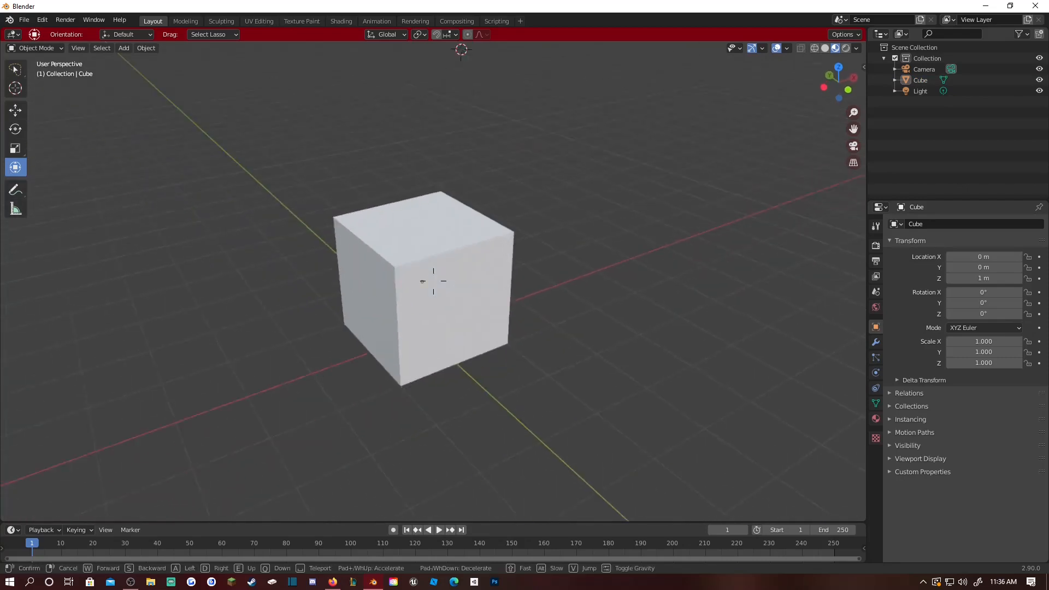
{"action": "key", "text": "s"}
{"action": "left_click", "coordinate": [434, 282]}
{"action": "right_click", "coordinate": [434, 282]}
{"action": "key", "text": "shift+grave"}
{"action": "key", "text": "s"}
{"action": "left_click", "coordinate": [434, 282]}
Step: Select all objects, clear the selection, and select only the cube with the Move tool active
{"action": "key", "text": "a"}
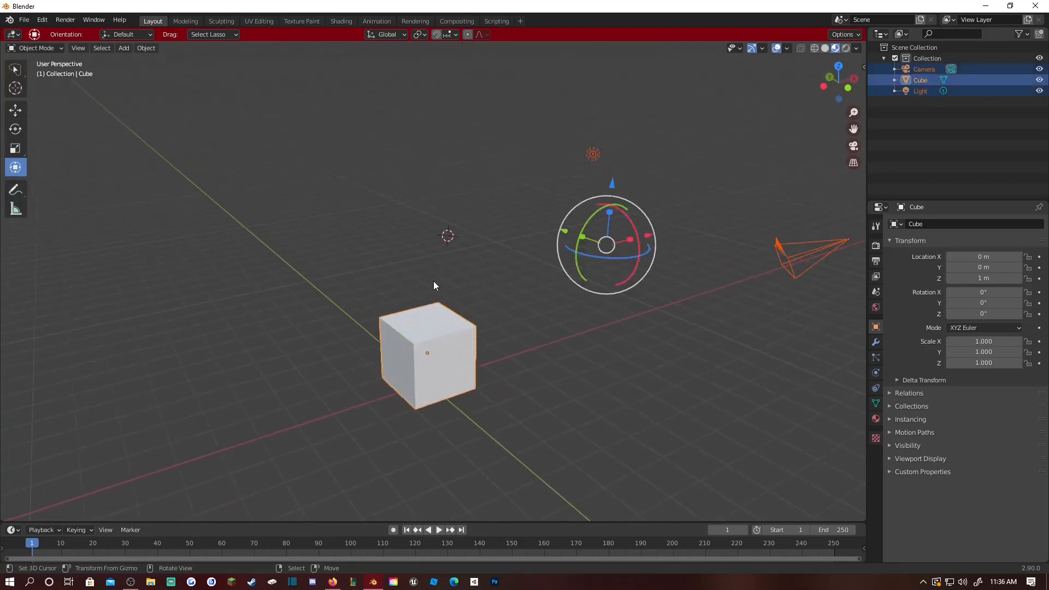
{"action": "key", "text": "a"}
{"action": "left_click", "coordinate": [15, 109]}
{"action": "left_click", "coordinate": [439, 354]}
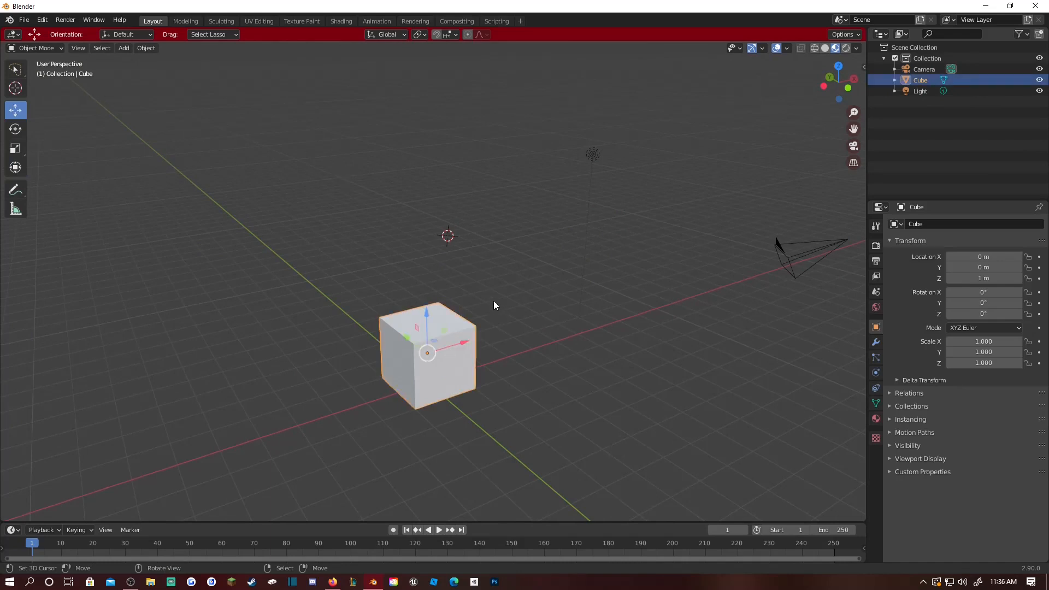
Step: Try scaling the cube uniformly and along the global Z, X and Y axes in turn, and cancel the scaling
{"action": "key", "text": "s"}
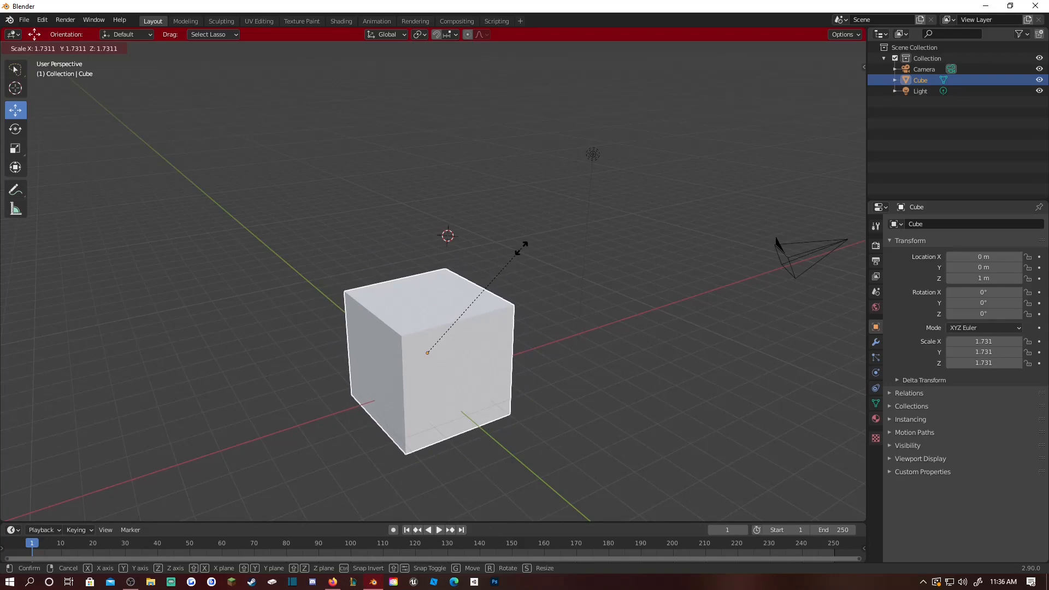
{"action": "key", "text": "z"}
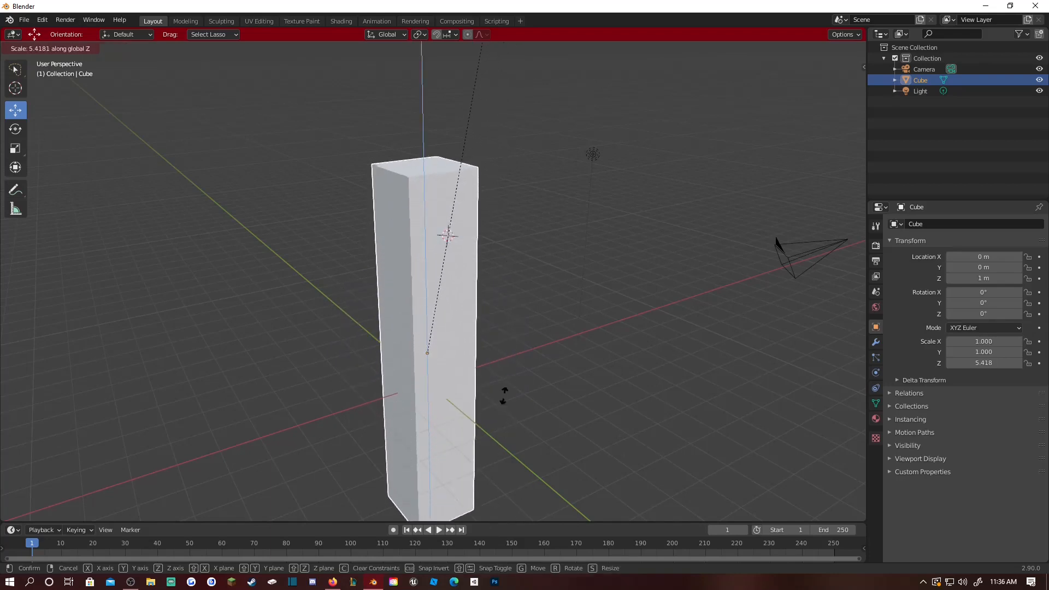
{"action": "key", "text": "x"}
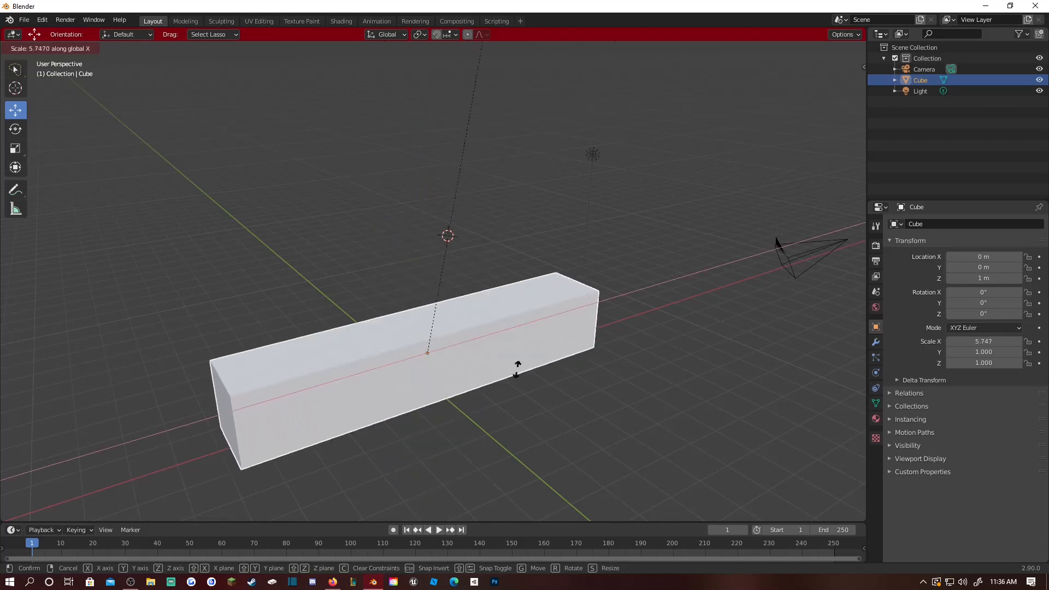
{"action": "key", "text": "y"}
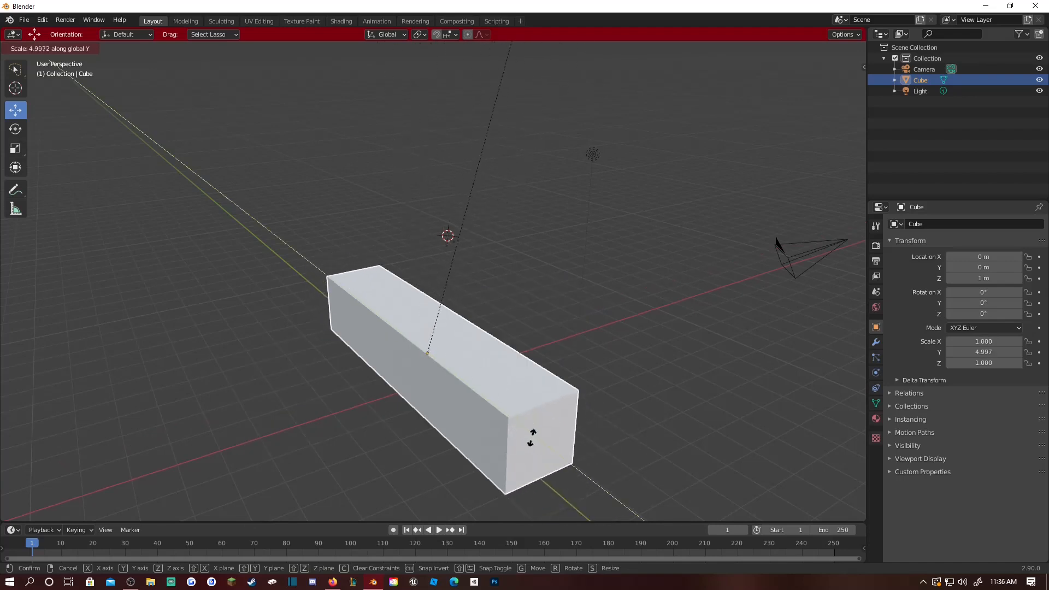
{"action": "key", "text": "Escape"}
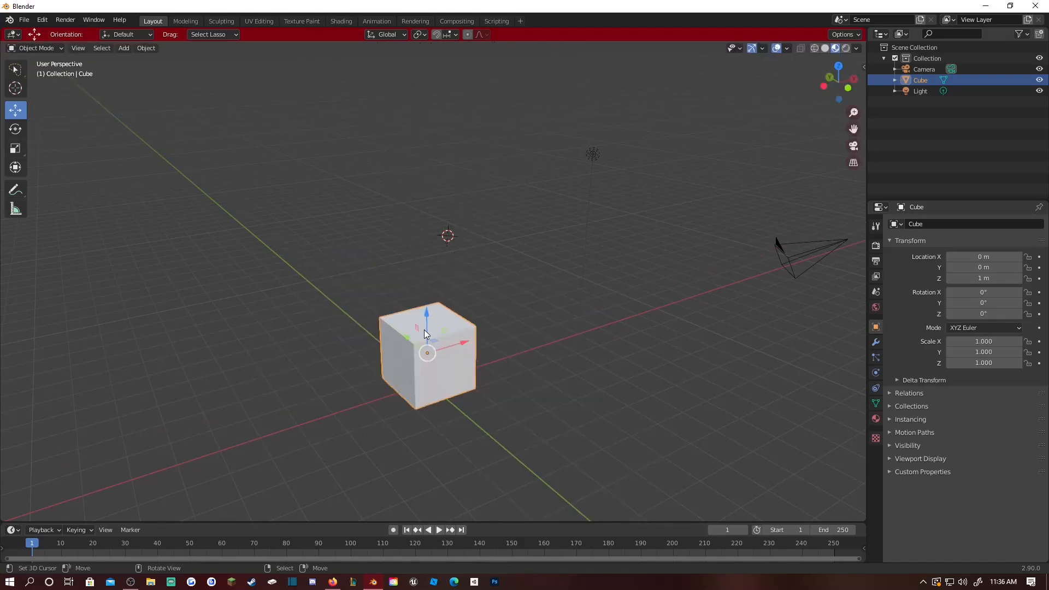
Step: Try enlarging the cube uniformly to a scale of about 3.14, and undo the resize
{"action": "key", "text": "s"}
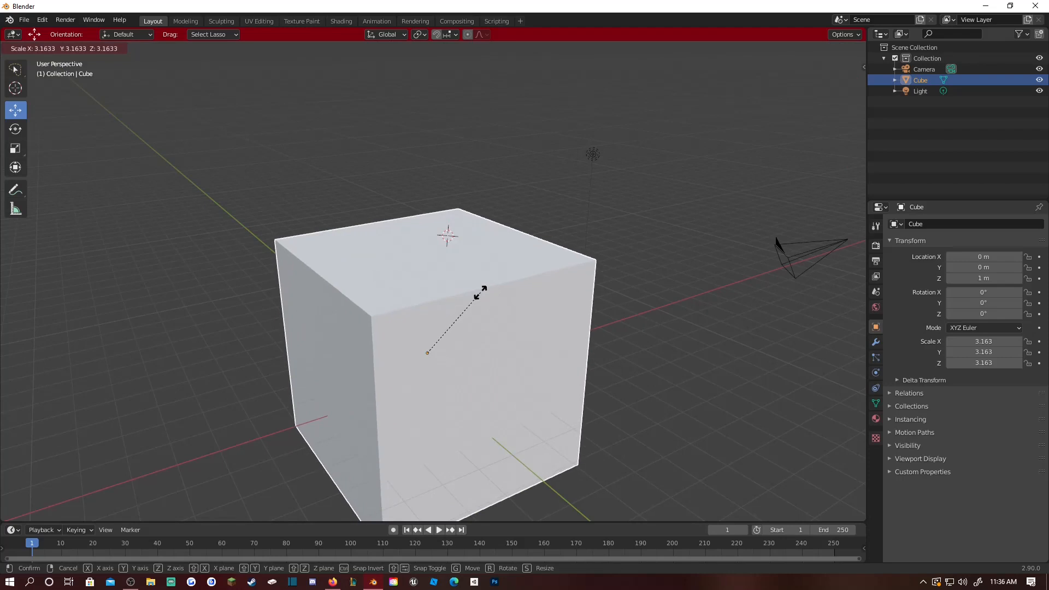
{"action": "key", "text": "Escape"}
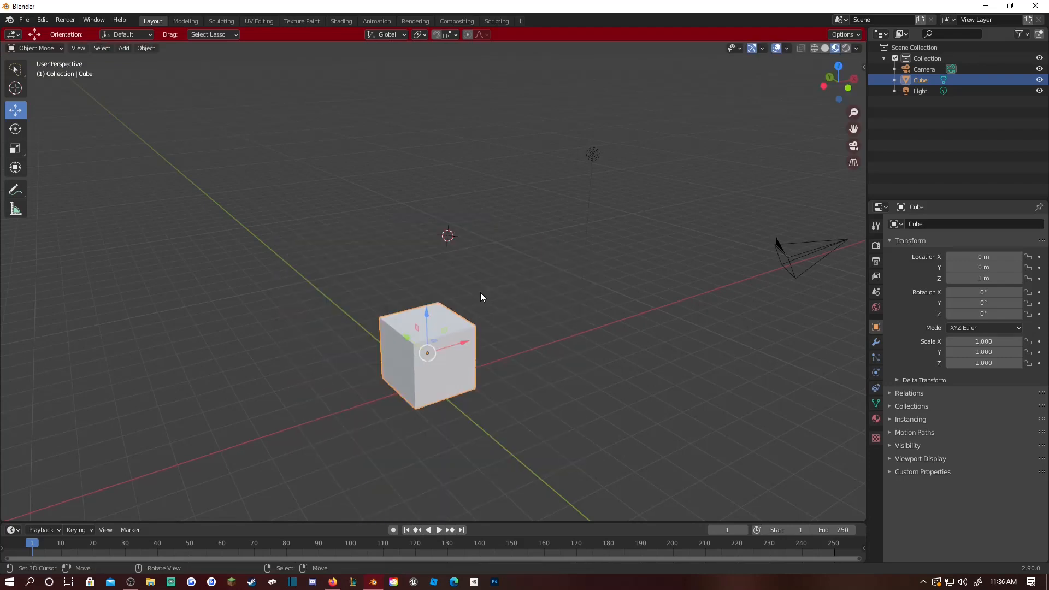
{"action": "key", "text": "s"}
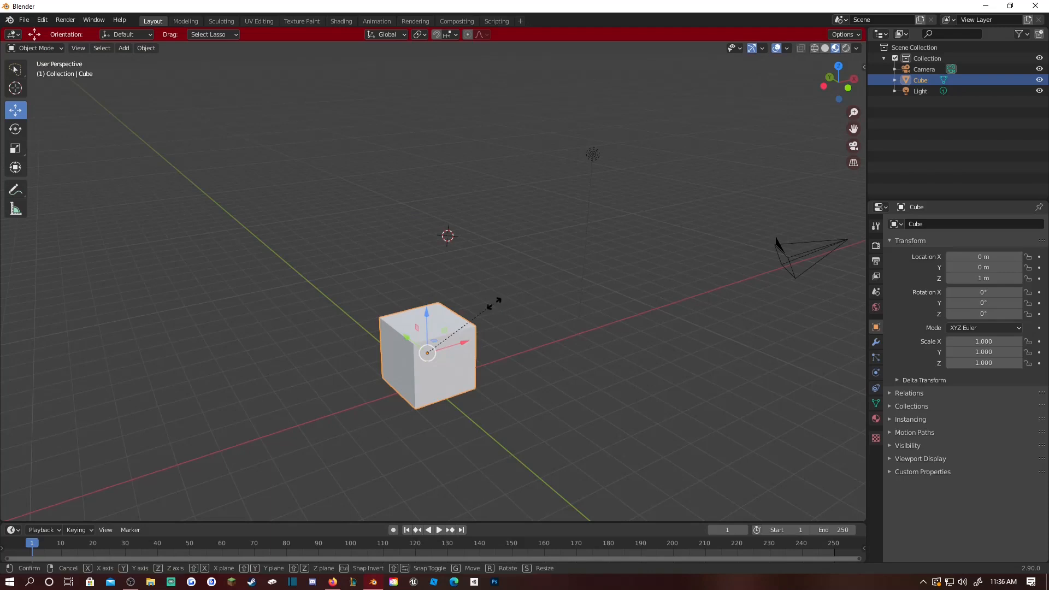
{"action": "key", "text": "Escape"}
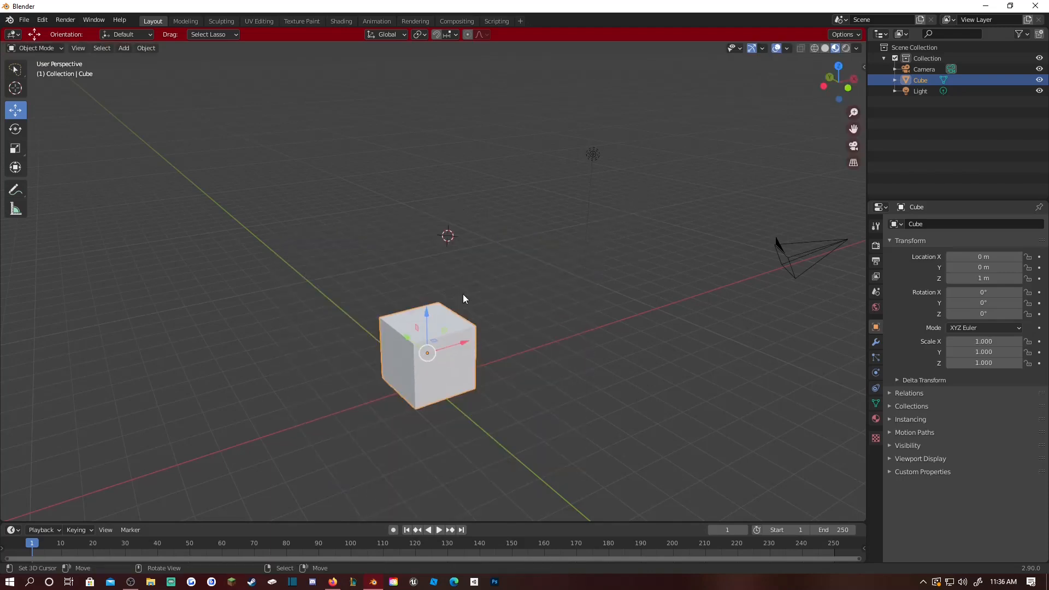
{"action": "key", "text": "s"}
{"action": "left_click", "coordinate": [596, 221]}
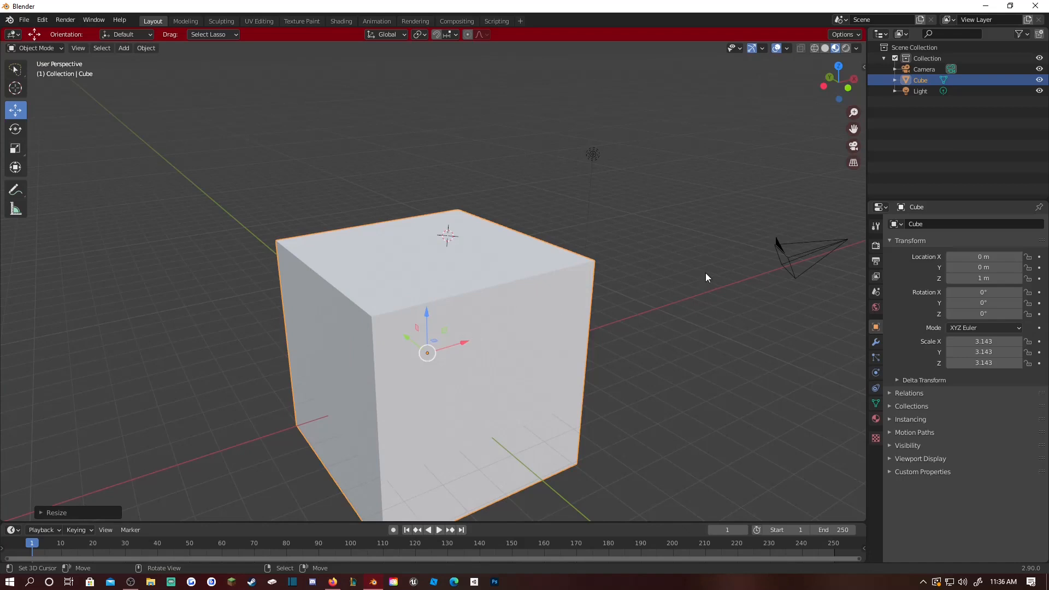
{"action": "key", "text": "ctrl+z"}
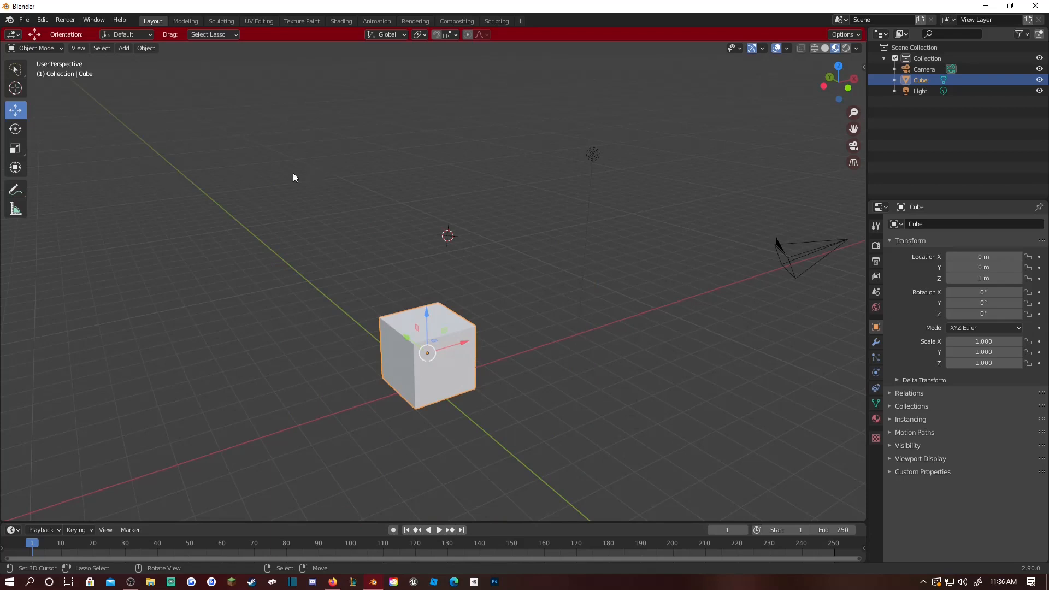
Step: Try rotating the cube freely and around the global Z, X and Y axes in turn, and cancel the rotation
{"action": "key", "text": "r"}
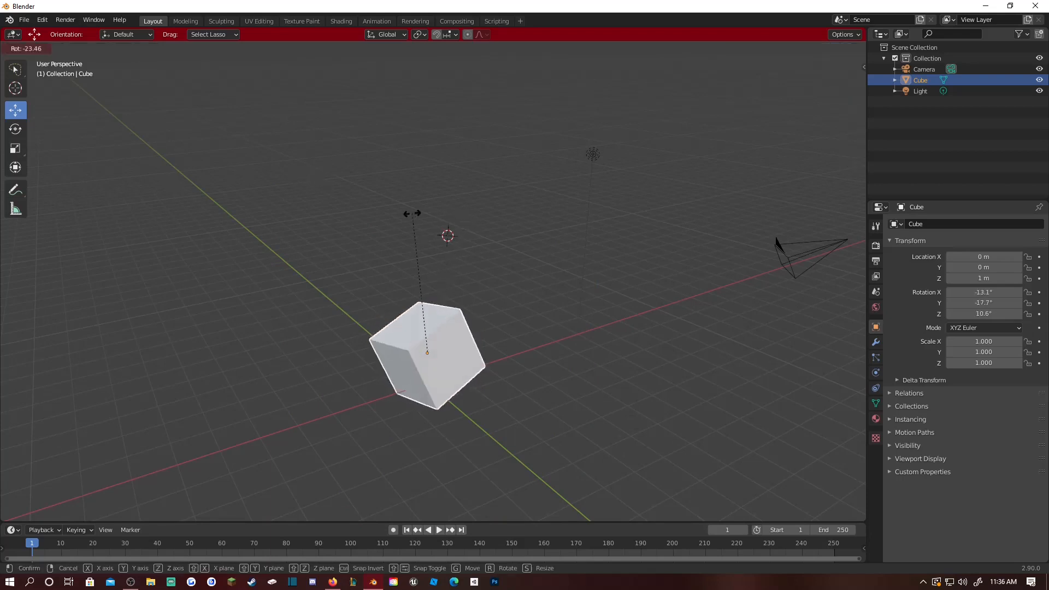
{"action": "key", "text": "z"}
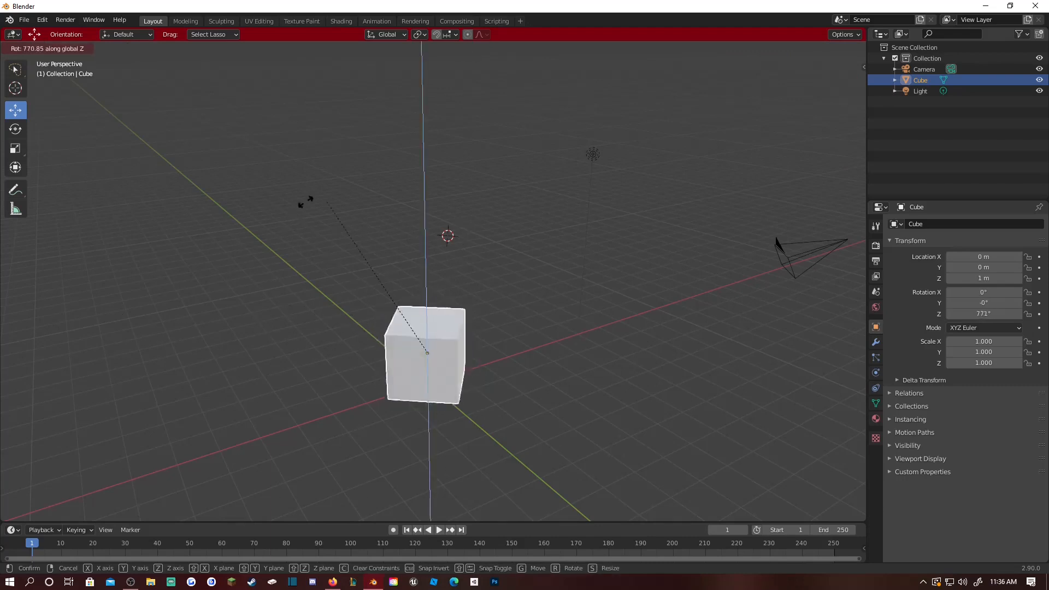
{"action": "key", "text": "x"}
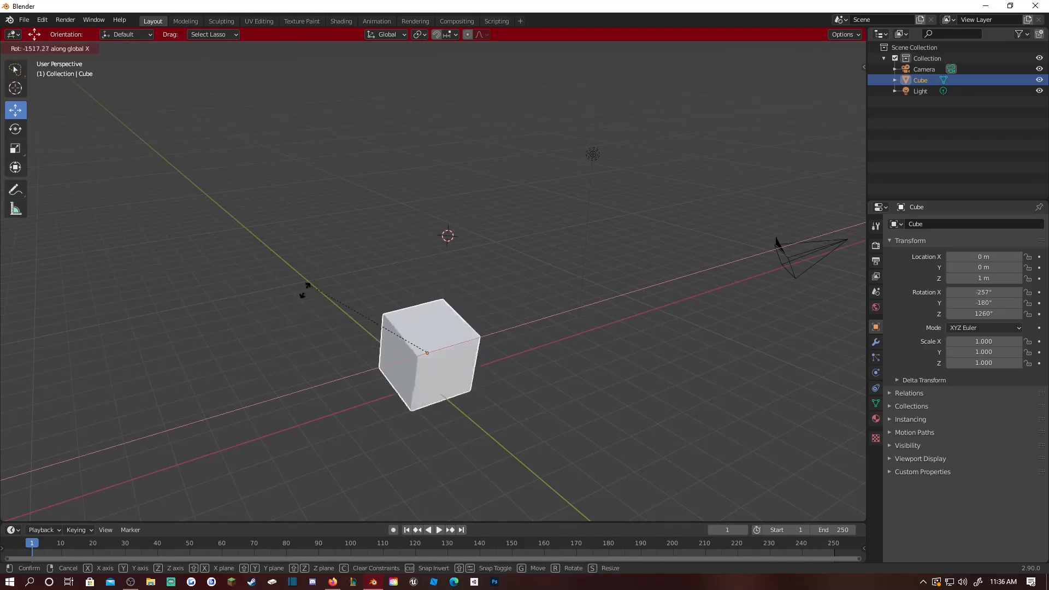
{"action": "key", "text": "y"}
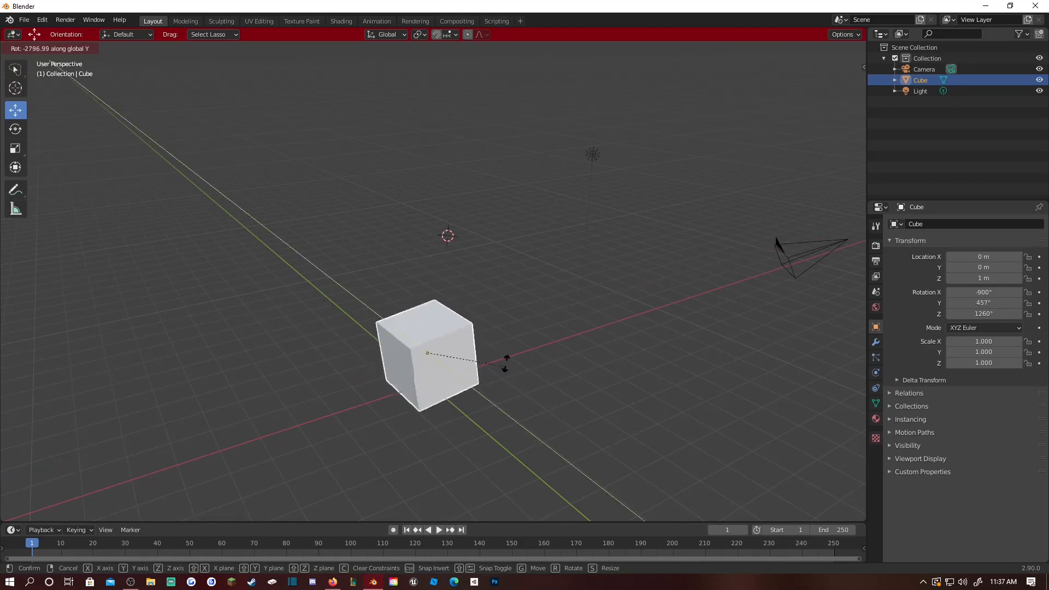
{"action": "key", "text": "Escape"}
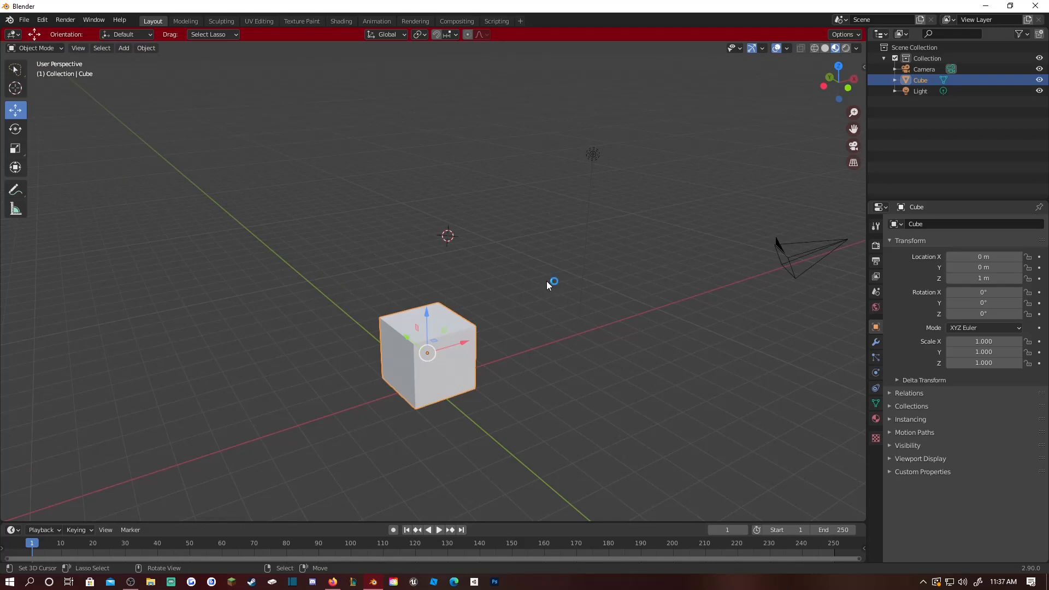
Step: Toggle the cube between Object Mode and Edit Mode, ending in Edit Mode with nothing selected
{"action": "key", "text": "Tab"}
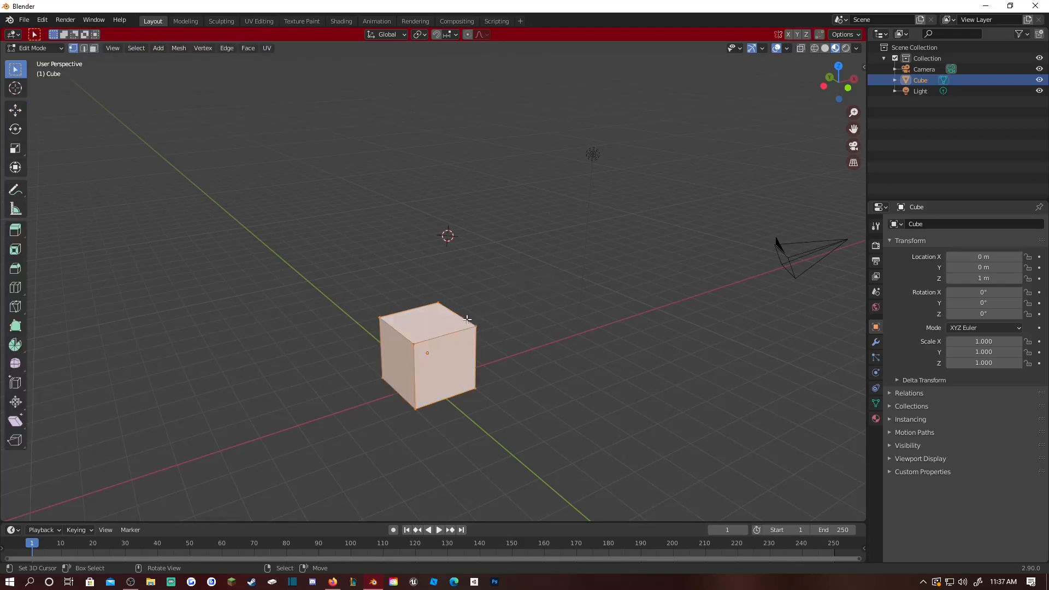
{"action": "key", "text": "Tab"}
{"action": "key", "text": "Tab"}
{"action": "left_click", "coordinate": [41, 48]}
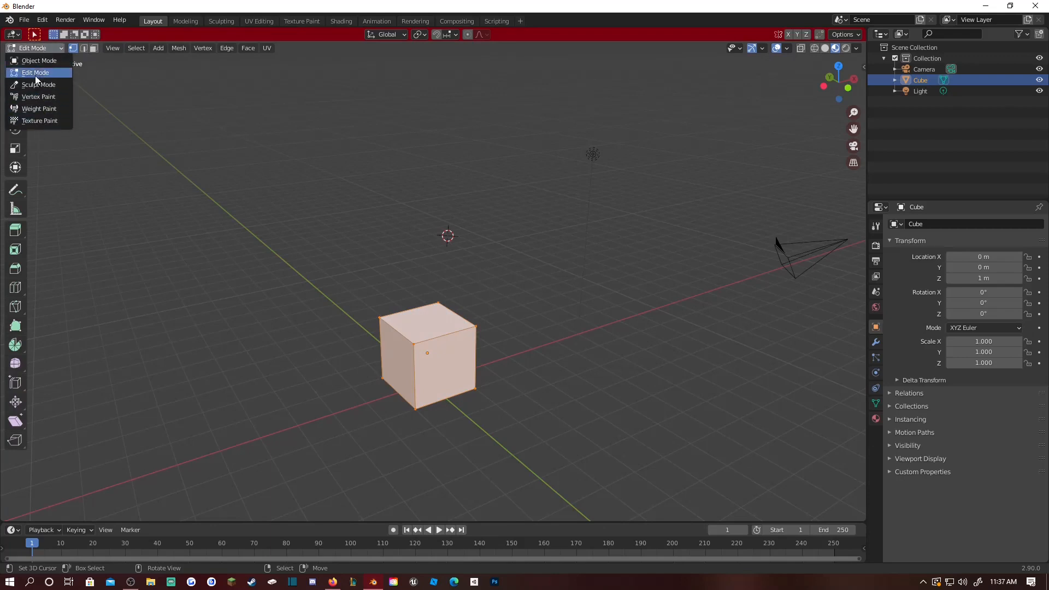
{"action": "left_click", "coordinate": [38, 58]}
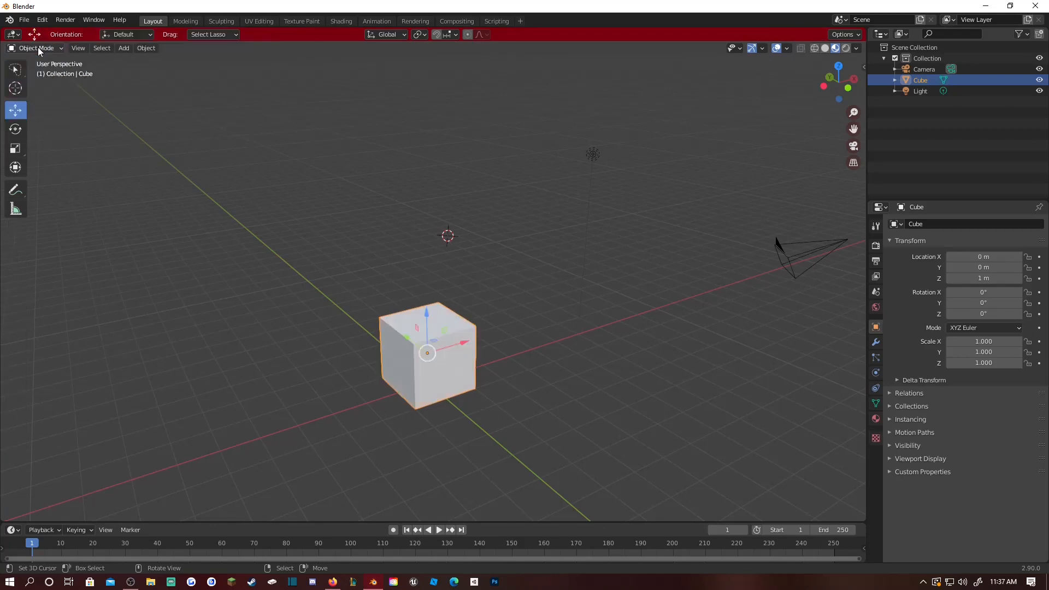
{"action": "left_click", "coordinate": [37, 47]}
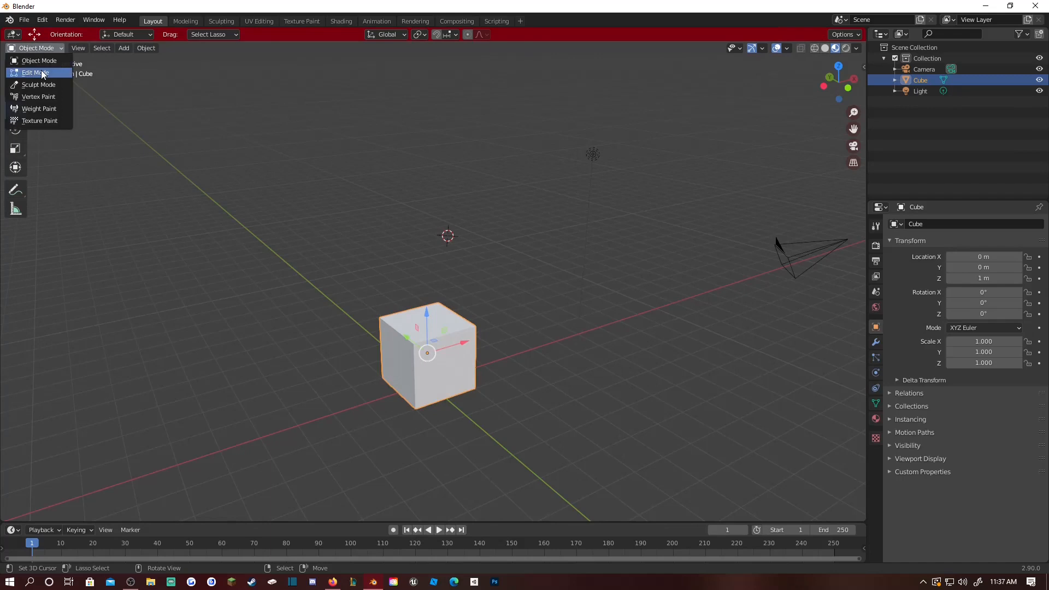
{"action": "left_click", "coordinate": [36, 70]}
{"action": "left_click_drag", "start_coordinate": [413, 341], "coordinate": [436, 369]}
{"action": "key", "text": "ctrl+z"}
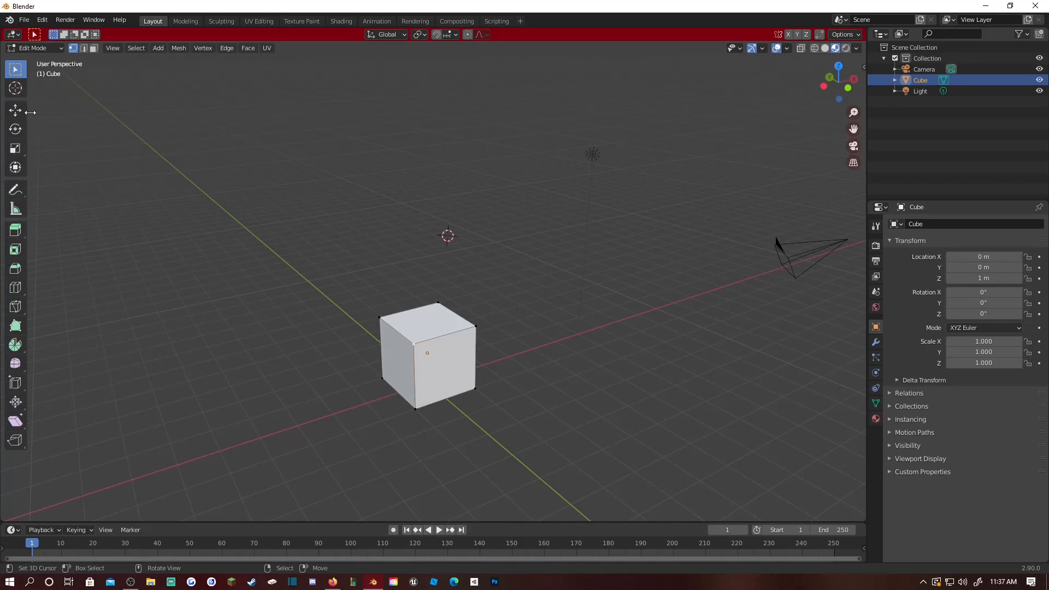
Step: Try extruding the cube's four top vertices upward with the Extrude Region tool, and undo the extrusion
{"action": "left_click", "coordinate": [18, 232]}
{"action": "middle_click_drag", "start_coordinate": [405, 337], "coordinate": [430, 281]}
{"action": "left_click", "coordinate": [422, 285]}
{"action": "left_click", "coordinate": [455, 319], "text": "shift"}
{"action": "left_click", "coordinate": [374, 339], "text": "shift"}
{"action": "left_click", "coordinate": [353, 301], "text": "shift"}
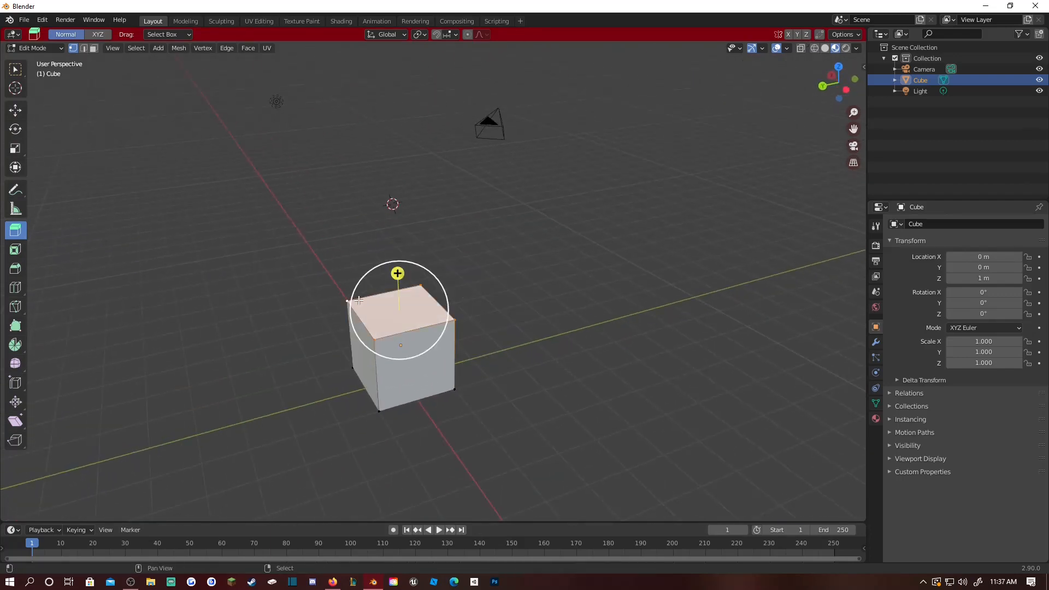
{"action": "left_click_drag", "start_coordinate": [397, 273], "coordinate": [384, 100]}
{"action": "key", "text": "ctrl+z"}
{"action": "key", "text": "ctrl+z"}
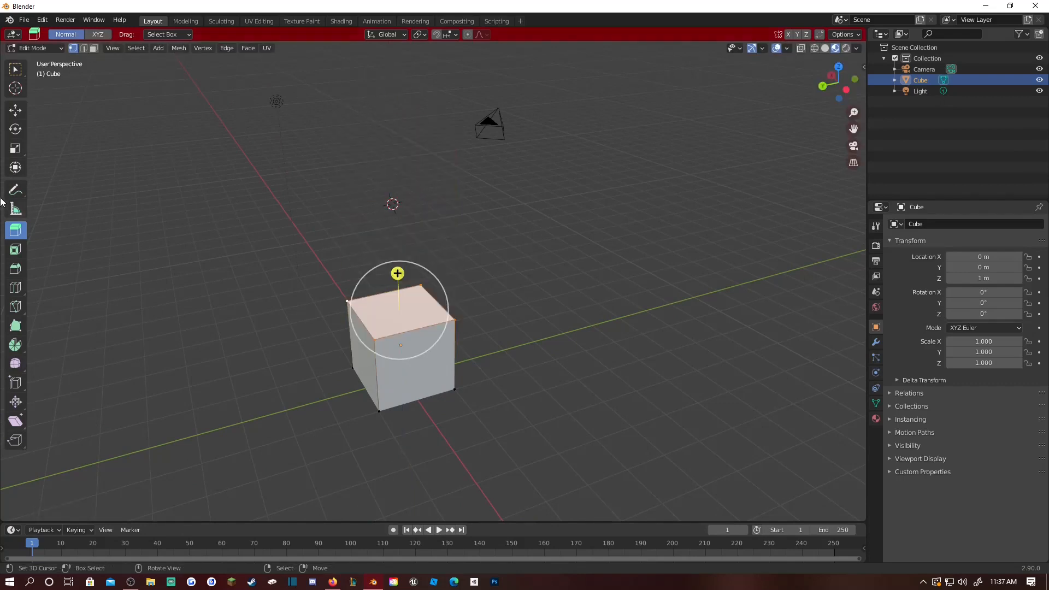
Step: Activate the Move tool and select individual corner vertices of the cube's top face
{"action": "left_click", "coordinate": [15, 110]}
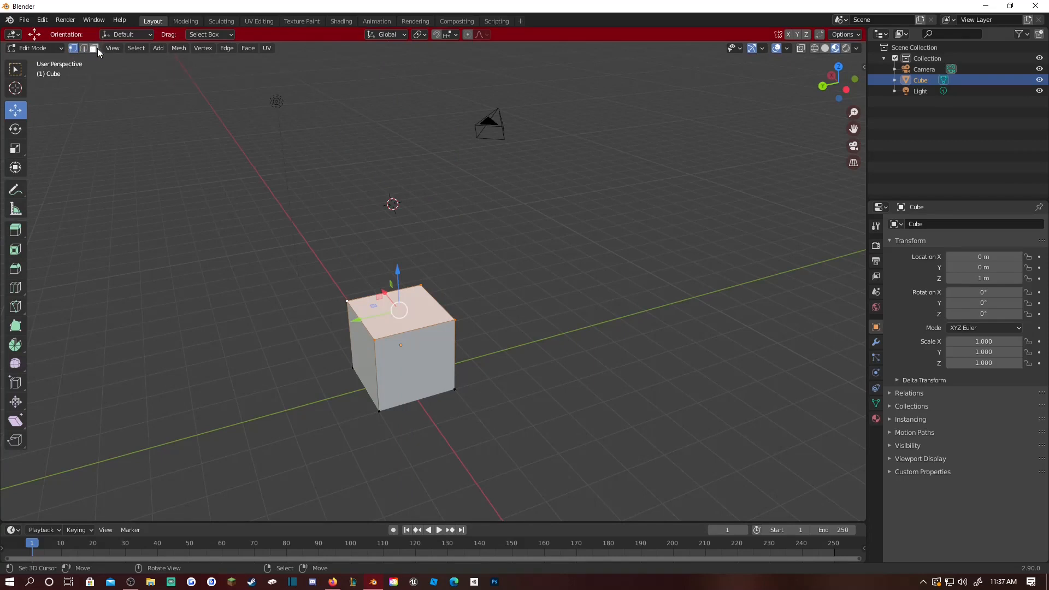
{"action": "left_click", "coordinate": [347, 301]}
{"action": "left_click", "coordinate": [374, 339]}
Step: Switch to edge selection, pick several edges around the cube's top in turn, and undo the last changes
{"action": "left_click", "coordinate": [83, 49]}
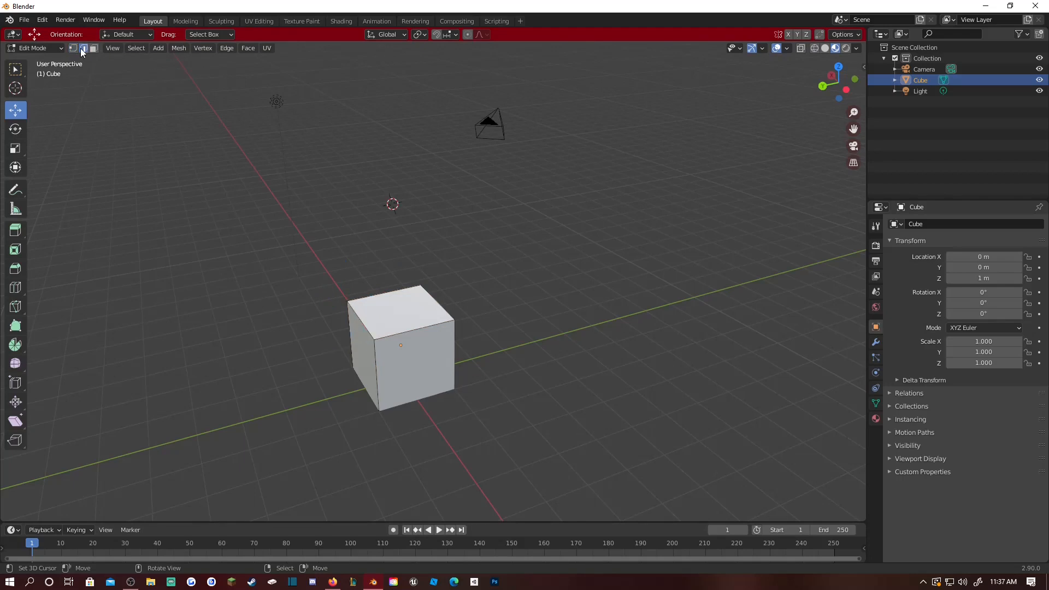
{"action": "right_click", "coordinate": [447, 310]}
{"action": "right_click_drag", "start_coordinate": [389, 292], "coordinate": [384, 293]}
{"action": "right_click", "coordinate": [359, 322]}
{"action": "key", "text": "ctrl+z"}
{"action": "key", "text": "ctrl+z"}
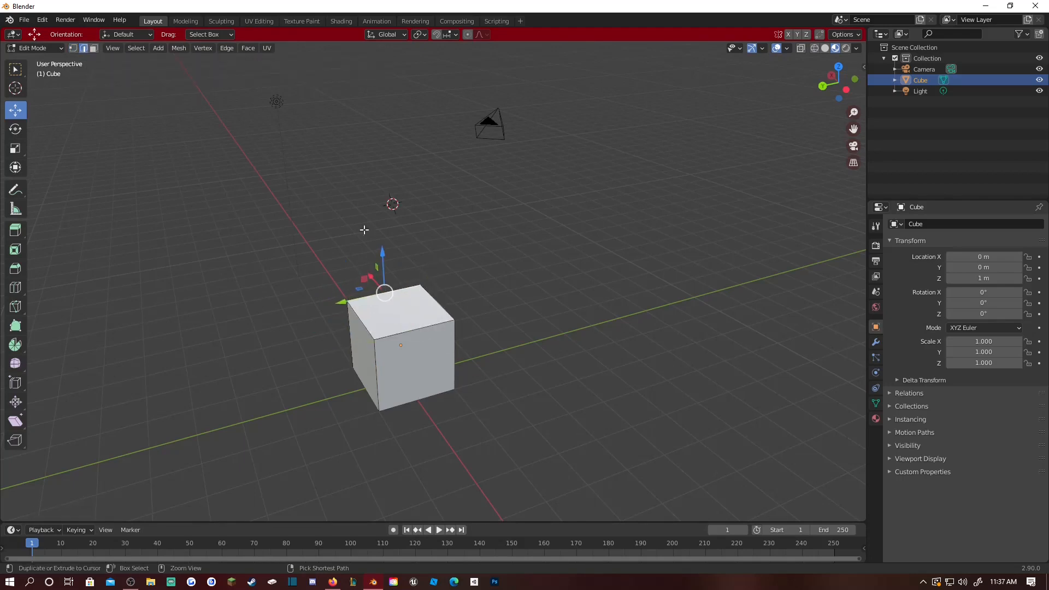
Step: Switch to face selection and select the cube's top and side faces in turn, ending on the top face
{"action": "left_click", "coordinate": [94, 49]}
{"action": "right_click", "coordinate": [401, 312]}
{"action": "right_click", "coordinate": [437, 376]}
{"action": "right_click", "coordinate": [421, 314]}
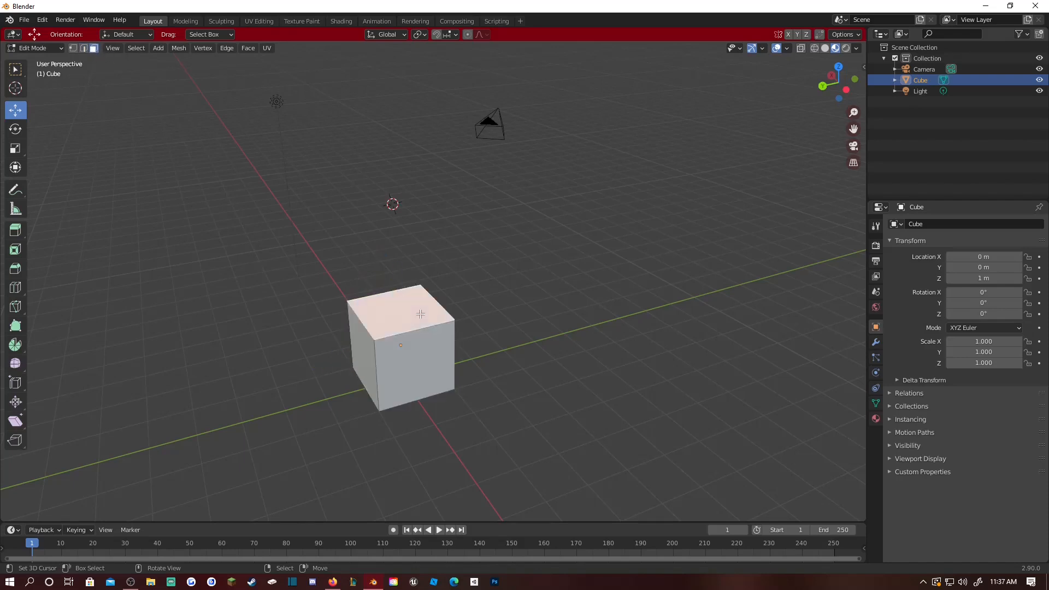
Step: Try moving the cube's top face and then a side face, and undo each move
{"action": "left_click_drag", "start_coordinate": [399, 296], "coordinate": [399, 255]}
{"action": "key", "text": "ctrl+z"}
{"action": "right_click", "coordinate": [410, 360]}
{"action": "left_click_drag", "start_coordinate": [406, 354], "coordinate": [431, 377]}
{"action": "key", "text": "ctrl+z"}
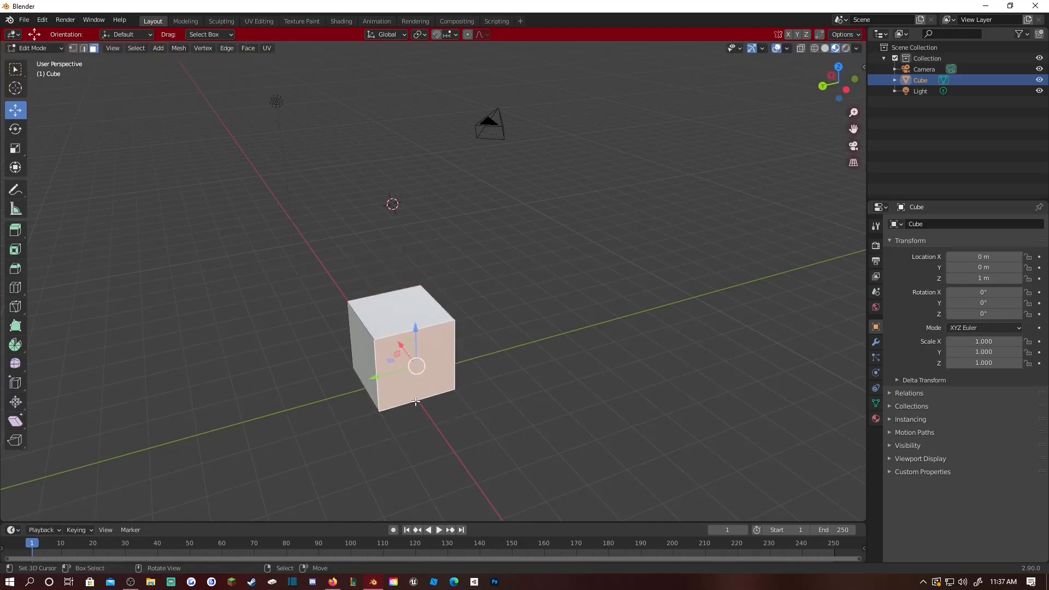
Step: Extrude the cube's top face straight upward by one cube height
{"action": "key", "text": "alt+a"}
{"action": "key", "text": "shift+grave"}
{"action": "key", "text": "d"}
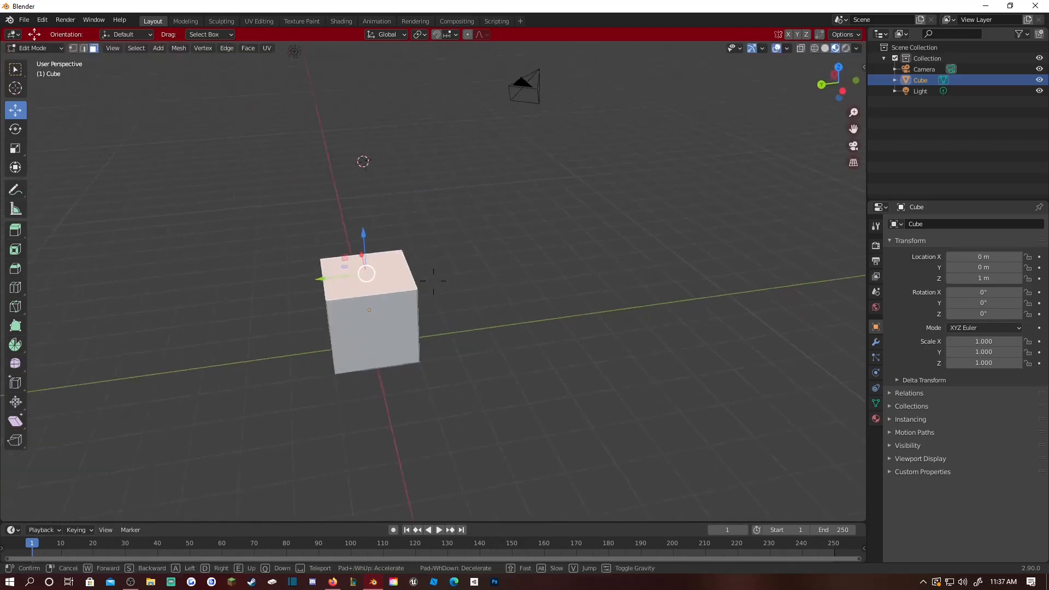
{"action": "key", "text": "w"}
{"action": "key", "text": "s"}
{"action": "key", "text": "a"}
{"action": "key", "text": "s"}
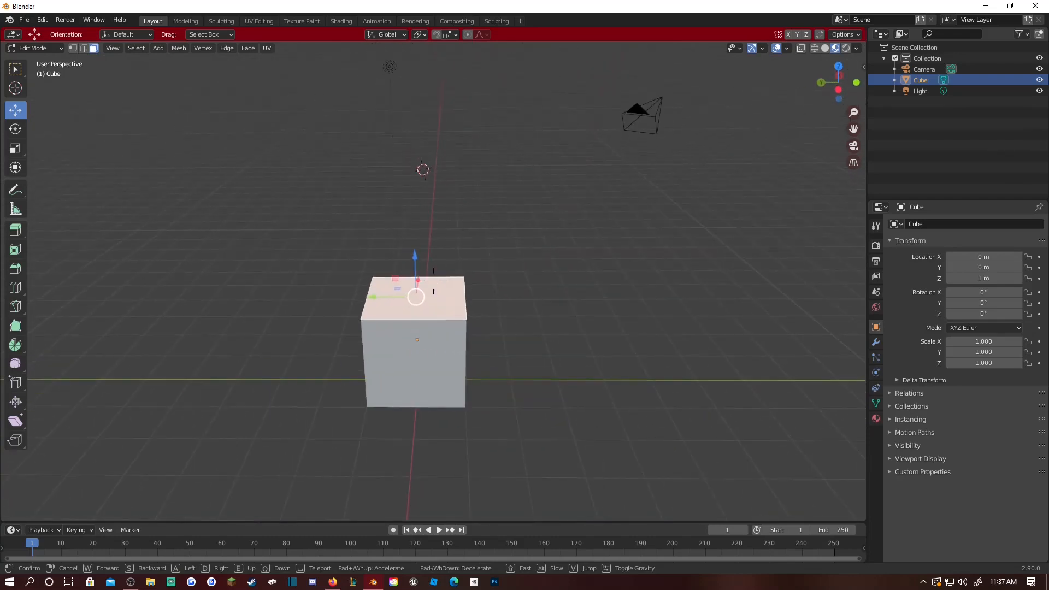
{"action": "key", "text": "w"}
{"action": "key", "text": "d"}
{"action": "key", "text": "s"}
{"action": "left_click", "coordinate": [434, 281]}
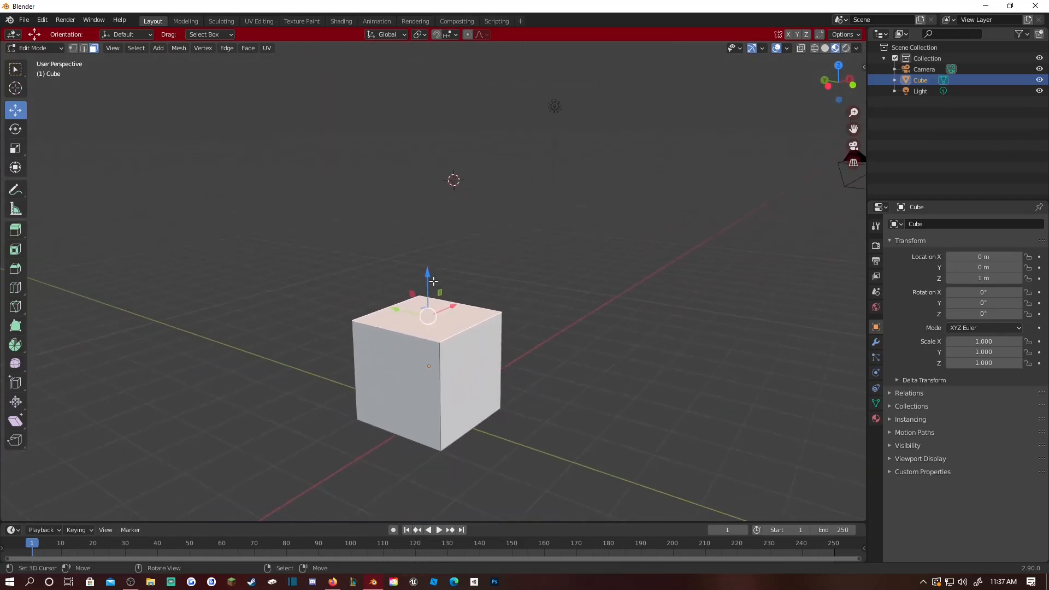
{"action": "key", "text": "e"}
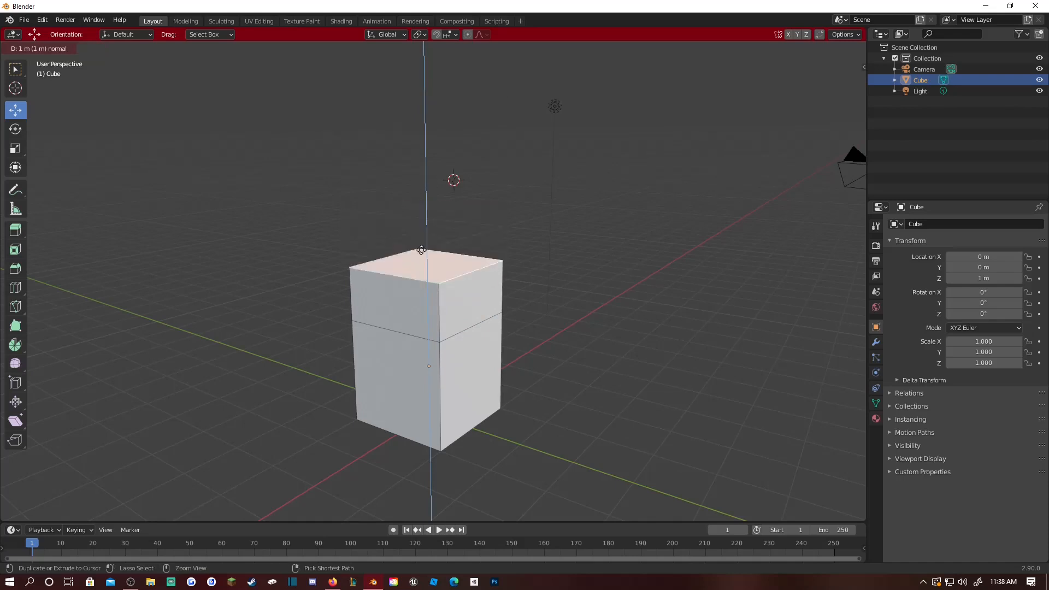
{"action": "left_click", "coordinate": [426, 182]}
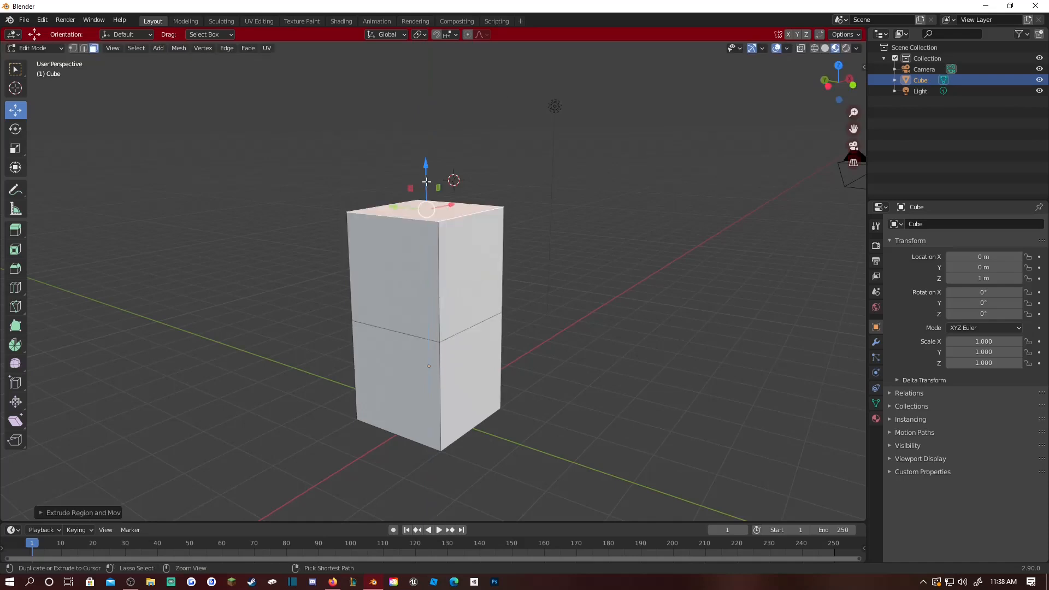
Step: Extrude the upper block's side face on the negative X side outward 2 m
{"action": "left_click", "coordinate": [393, 262]}
{"action": "middle_click_drag", "start_coordinate": [393, 262], "coordinate": [450, 278]}
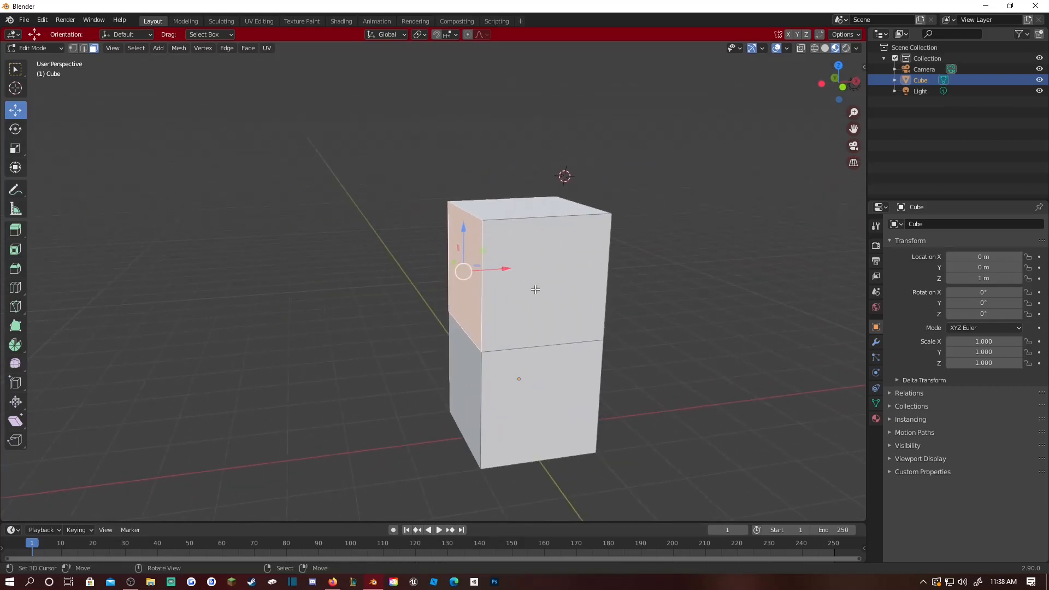
{"action": "key", "text": "e"}
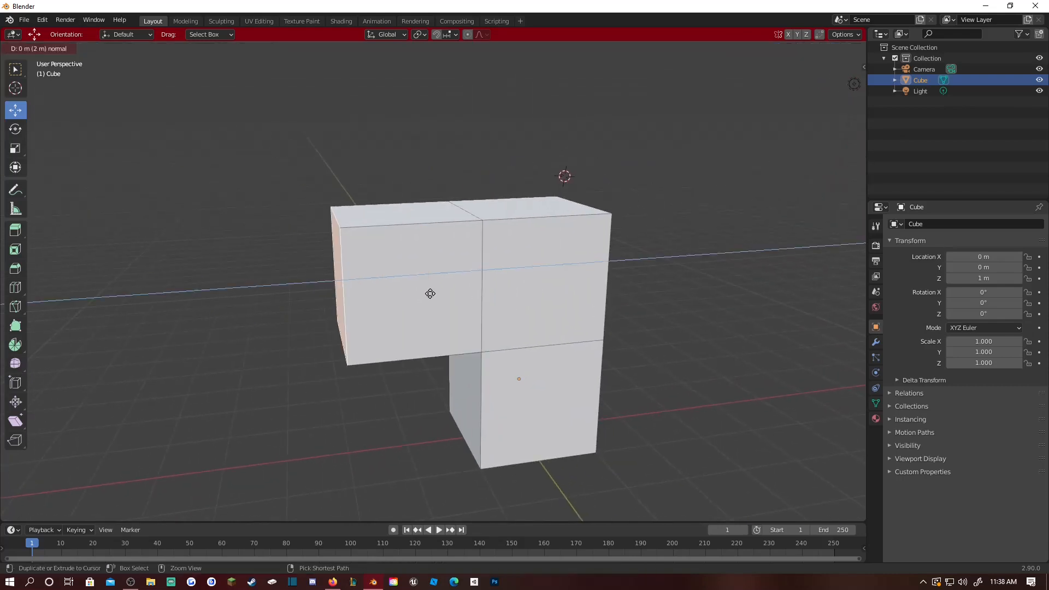
{"action": "key", "text": "Return"}
Step: Extrude the upper block's opposite side face, on the positive X side, outward 2 m
{"action": "middle_click_drag", "start_coordinate": [432, 292], "coordinate": [433, 281]}
{"action": "left_click", "coordinate": [433, 281]}
{"action": "key", "text": "e"}
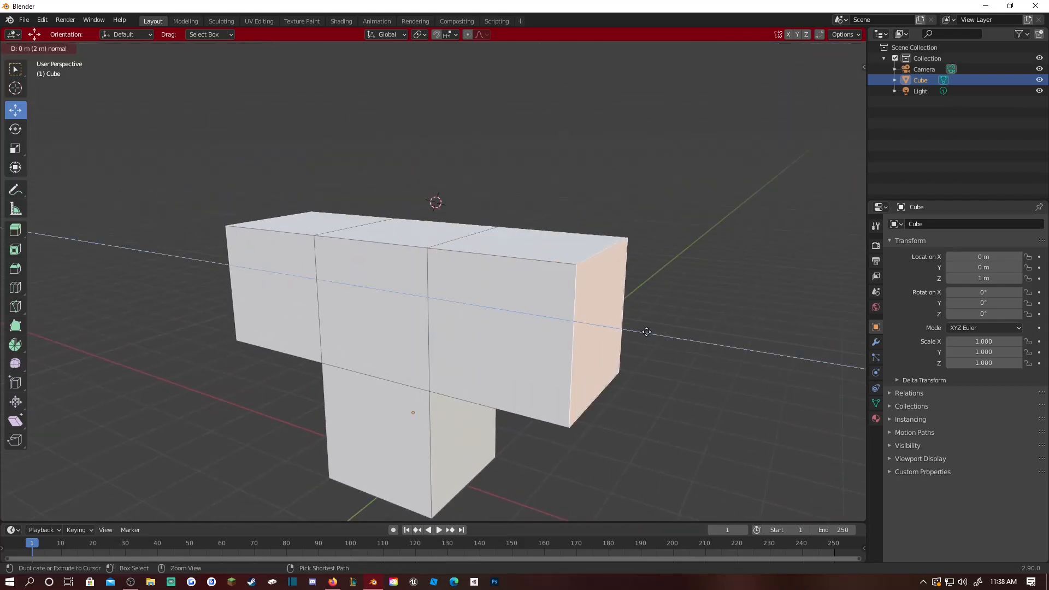
{"action": "key", "text": "Return"}
Step: Extrude the top face of the central column upward by another cube height
{"action": "left_click", "coordinate": [403, 241]}
{"action": "key", "text": "e"}
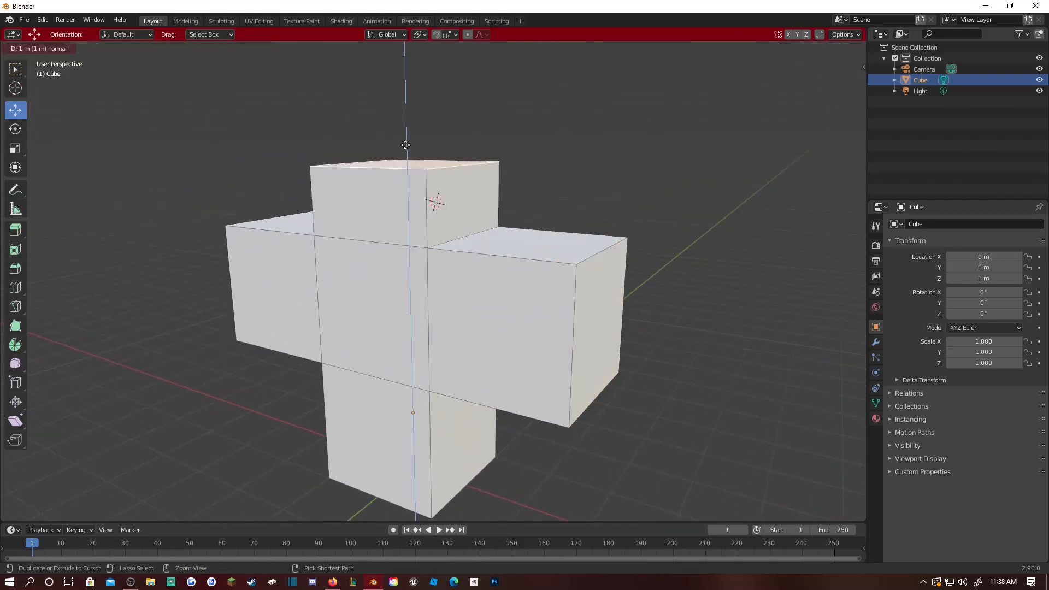
{"action": "left_click", "coordinate": [392, 109], "text": "ctrl"}
Step: Extrude the central block's exposed face on the negative Y side outward by one cube length
{"action": "middle_click_drag", "start_coordinate": [428, 295], "coordinate": [481, 289]}
{"action": "scroll", "coordinate": [433, 281], "scroll_direction": "down", "scroll_amount": 3}
{"action": "middle_click_drag", "start_coordinate": [298, 263], "coordinate": [433, 279], "text": "shift"}
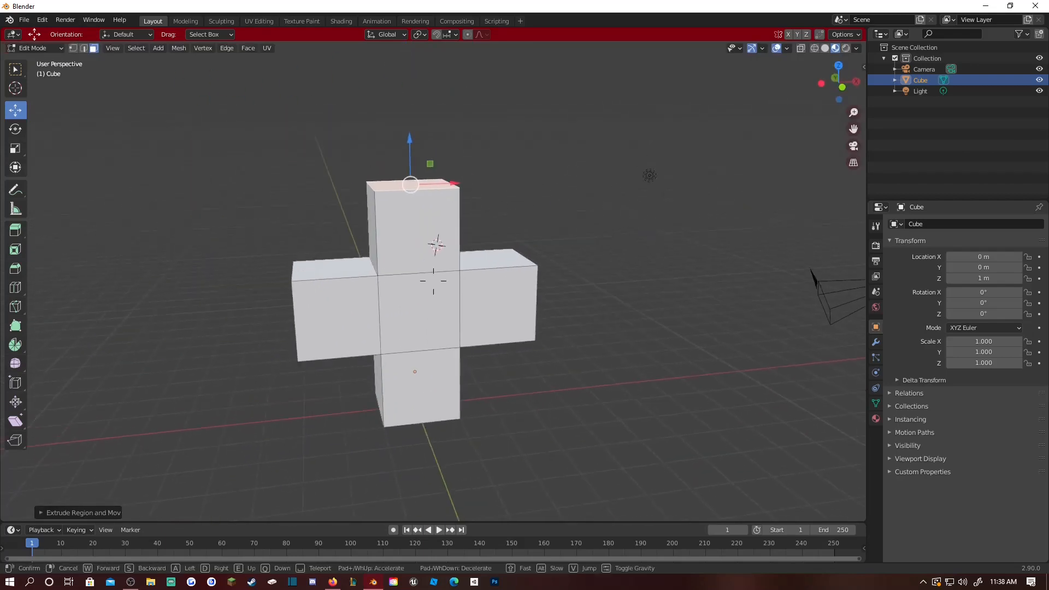
{"action": "left_click", "coordinate": [418, 304]}
{"action": "middle_click_drag", "start_coordinate": [481, 360], "coordinate": [433, 281]}
{"action": "key", "text": "e"}
{"action": "left_click", "coordinate": [517, 287]}
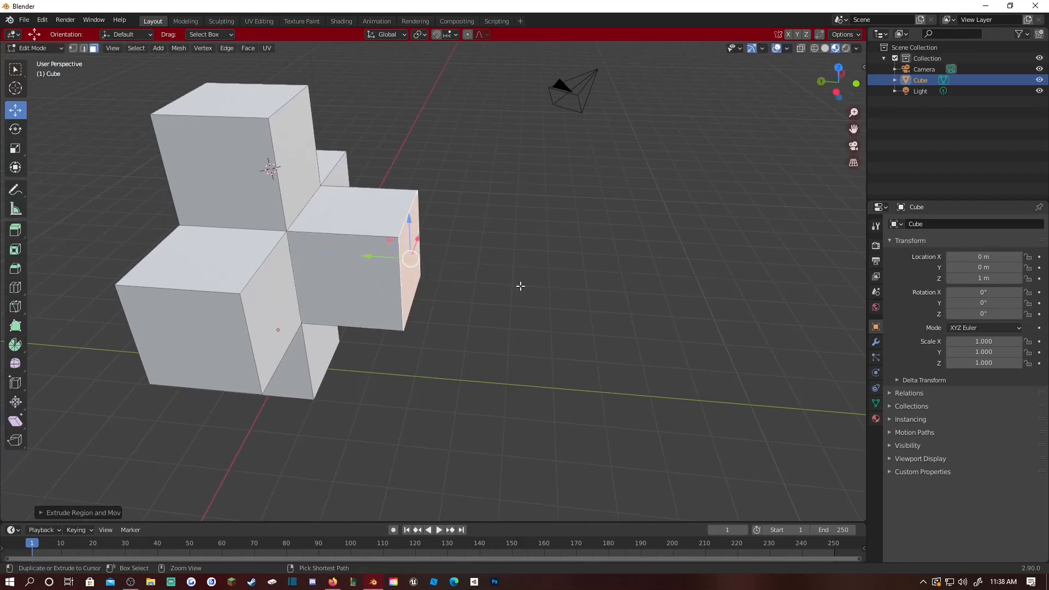
Step: Extrude the central block's remaining exposed face, on the positive Y side, outward by one cube length
{"action": "middle_click_drag", "start_coordinate": [520, 286], "coordinate": [434, 282]}
{"action": "left_click", "coordinate": [480, 282]}
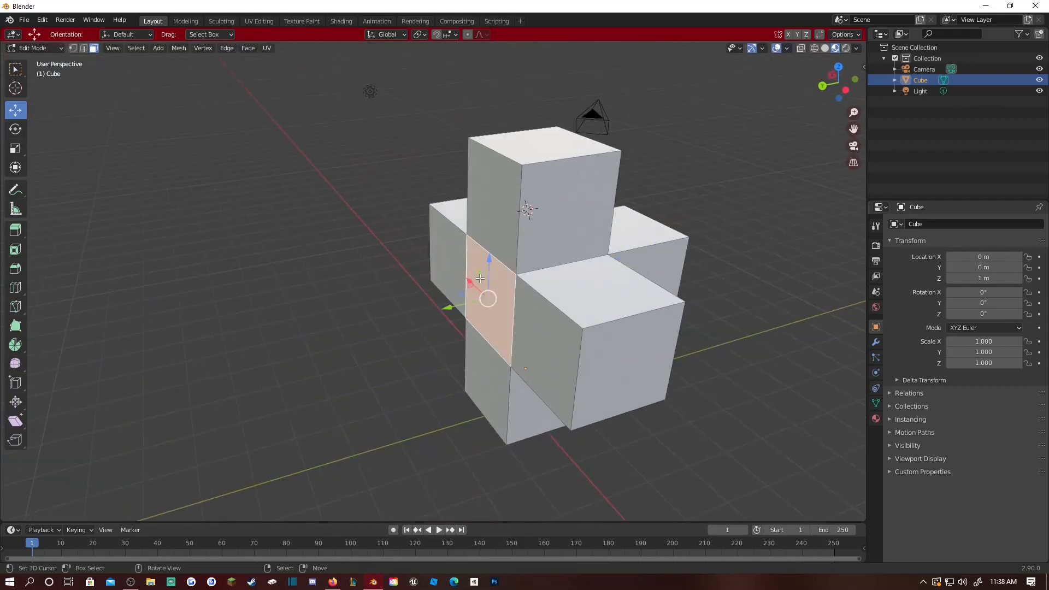
{"action": "key", "text": "e"}
{"action": "left_click", "coordinate": [394, 303]}
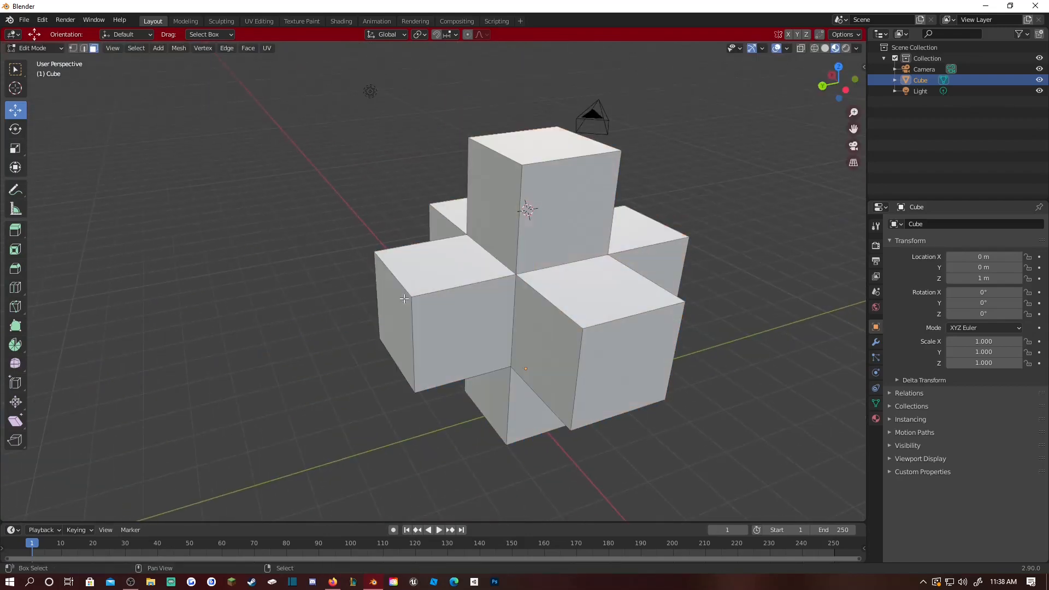
Step: Return to Object Mode and examine the extruded cross shape from several sides in walk navigation
{"action": "key", "text": "shift+grave"}
{"action": "key", "text": "w"}
{"action": "key", "text": "s"}
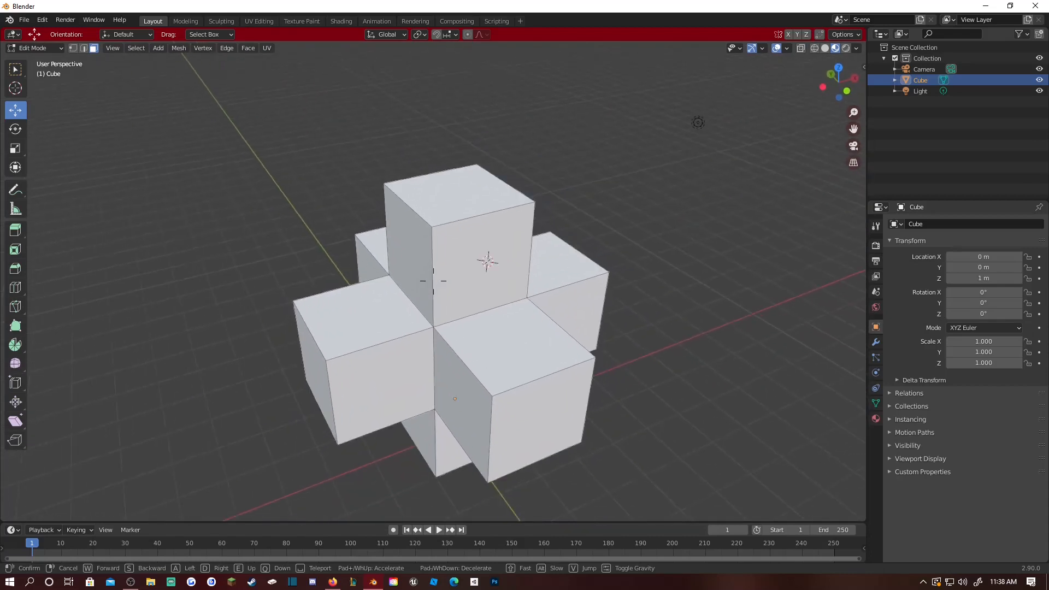
{"action": "key", "text": "w"}
{"action": "key", "text": "Return"}
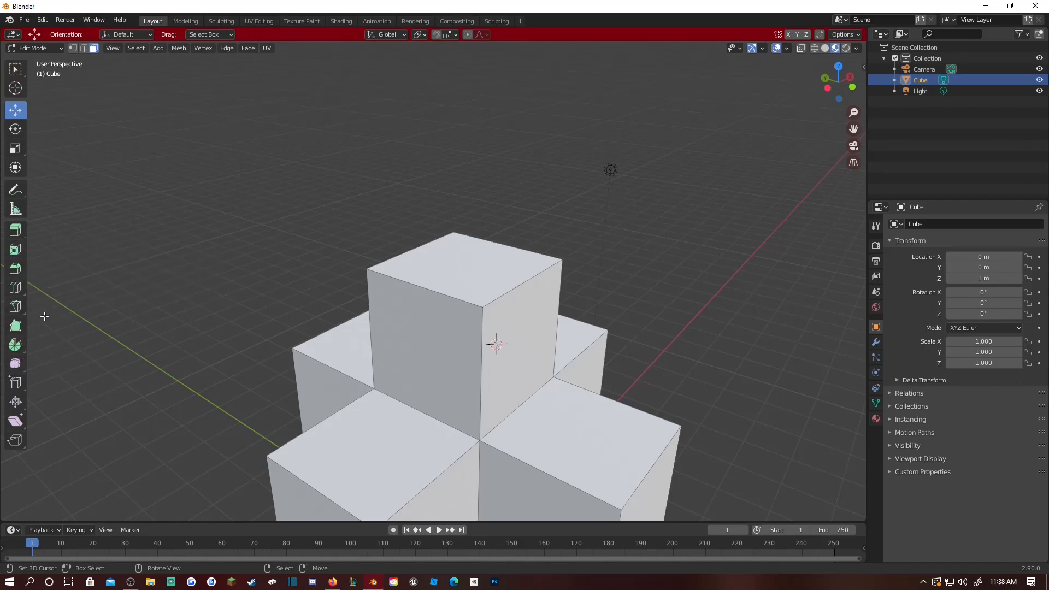
{"action": "scroll", "coordinate": [66, 134], "scroll_direction": "down", "scroll_amount": 4}
{"action": "key", "text": "Tab"}
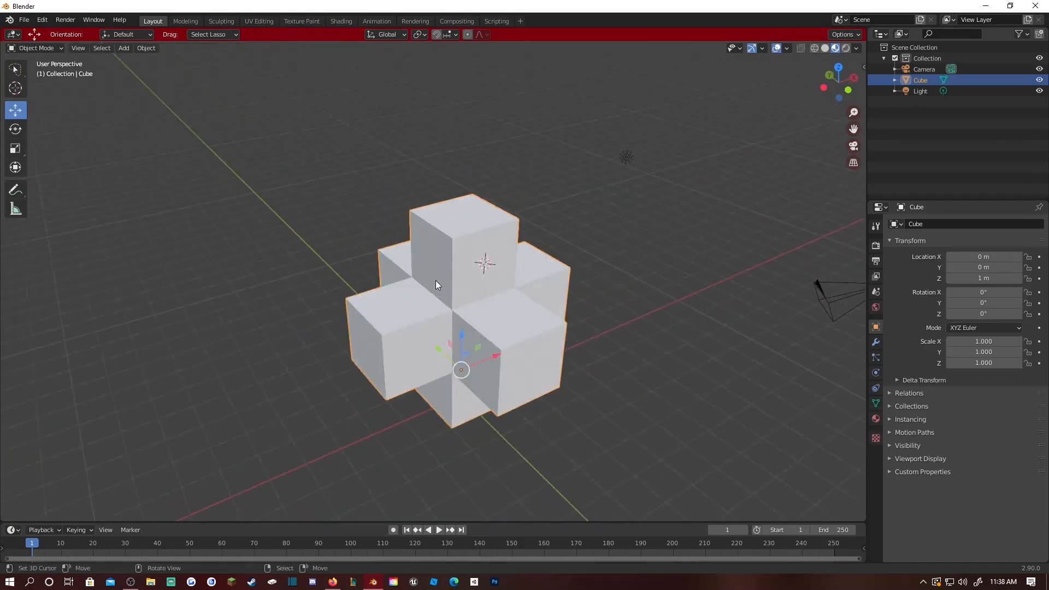
{"action": "key", "text": "shift+grave"}
{"action": "key", "text": "w"}
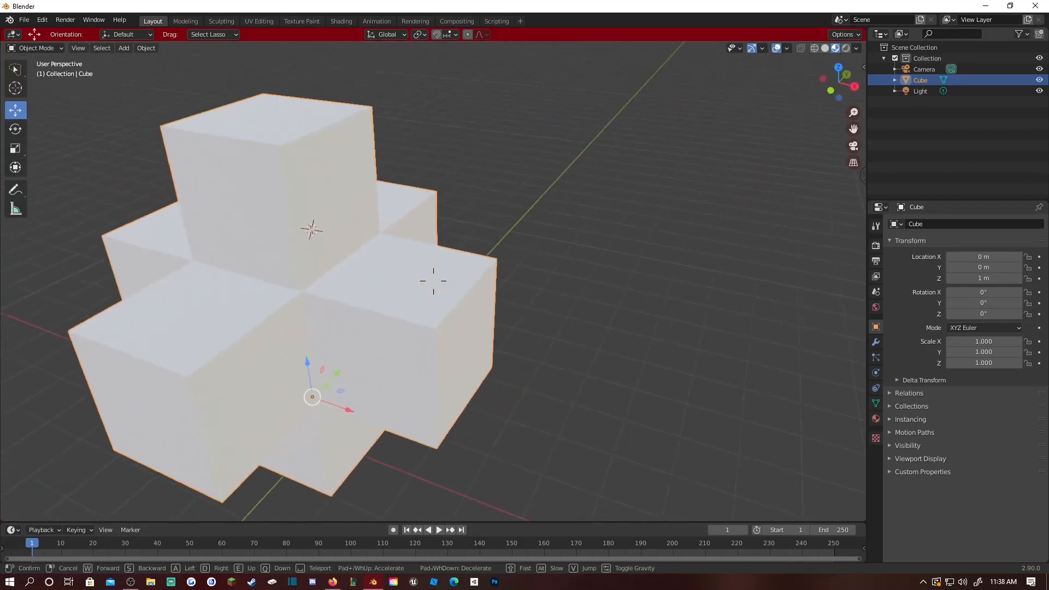
{"action": "key", "text": "s"}
{"action": "left_click", "coordinate": [433, 281]}
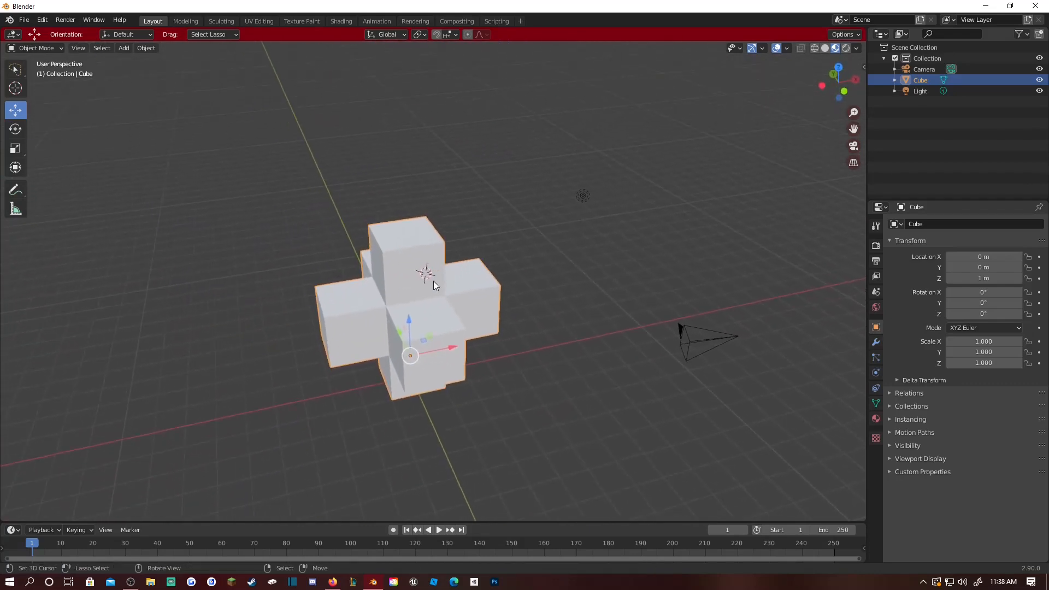
Step: Delete the light object from the scene and undo the deletion
{"action": "left_click", "coordinate": [569, 196]}
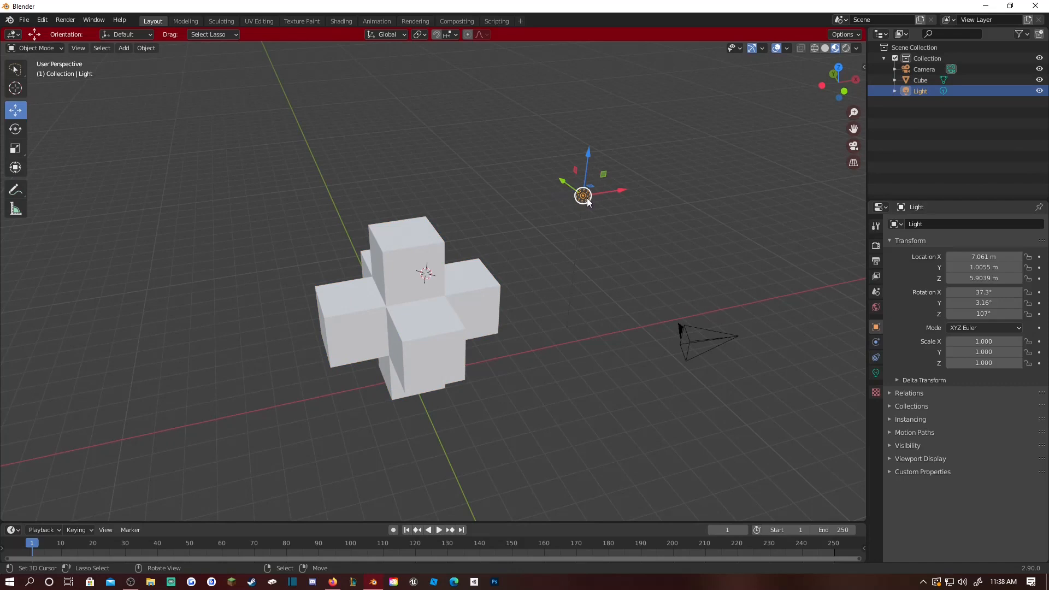
{"action": "key", "text": "x"}
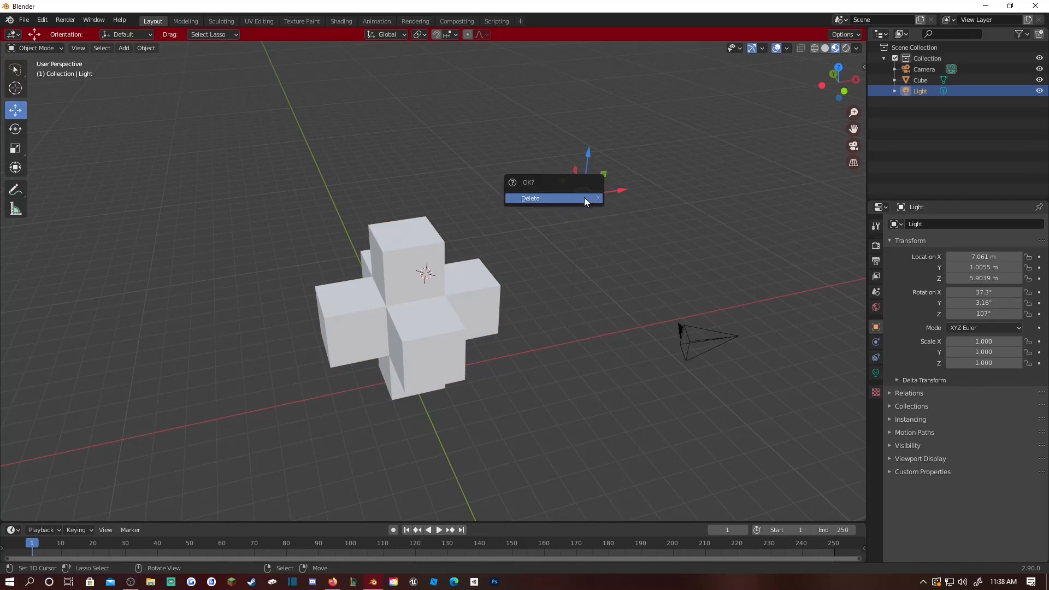
{"action": "left_click", "coordinate": [528, 199]}
{"action": "key", "text": "ctrl+z"}
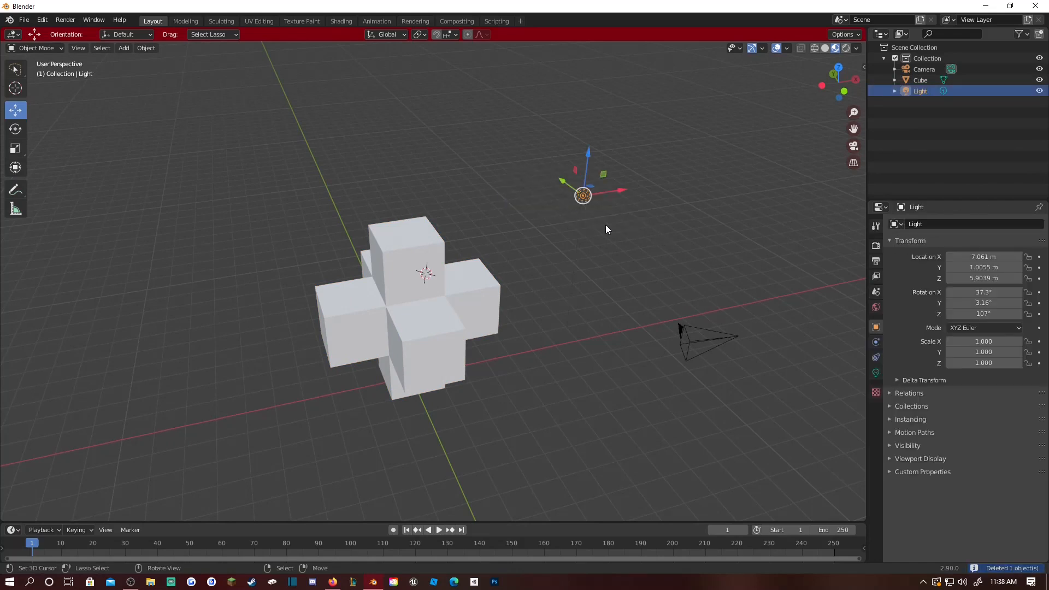
Step: Select the cross-shaped cube object, enter Edit Mode and bring its upper block into close view
{"action": "left_click", "coordinate": [405, 247]}
{"action": "key", "text": "Tab"}
{"action": "key", "text": "w"}
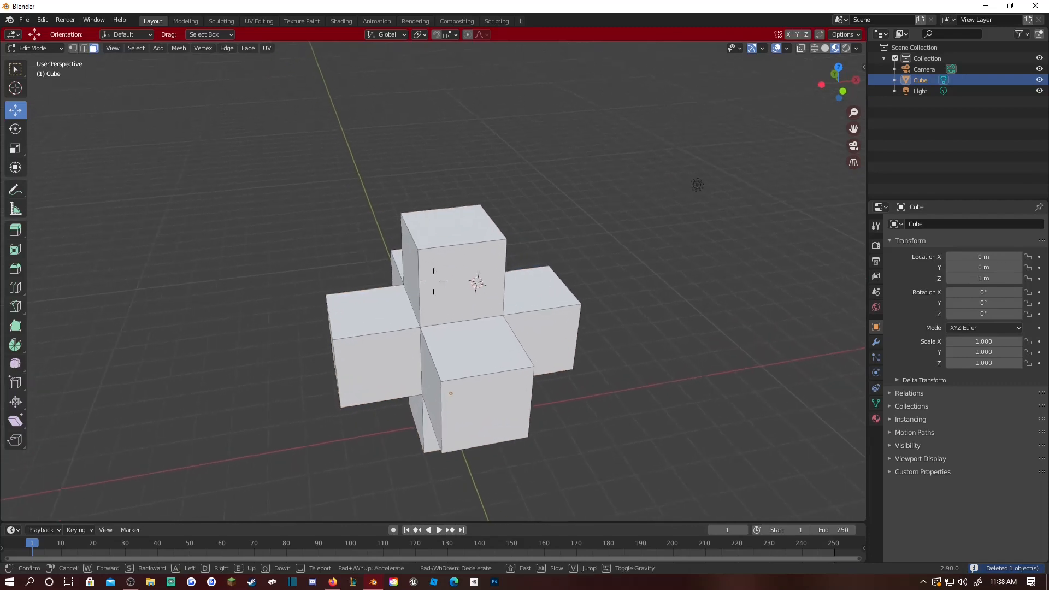
{"action": "left_click", "coordinate": [433, 281]}
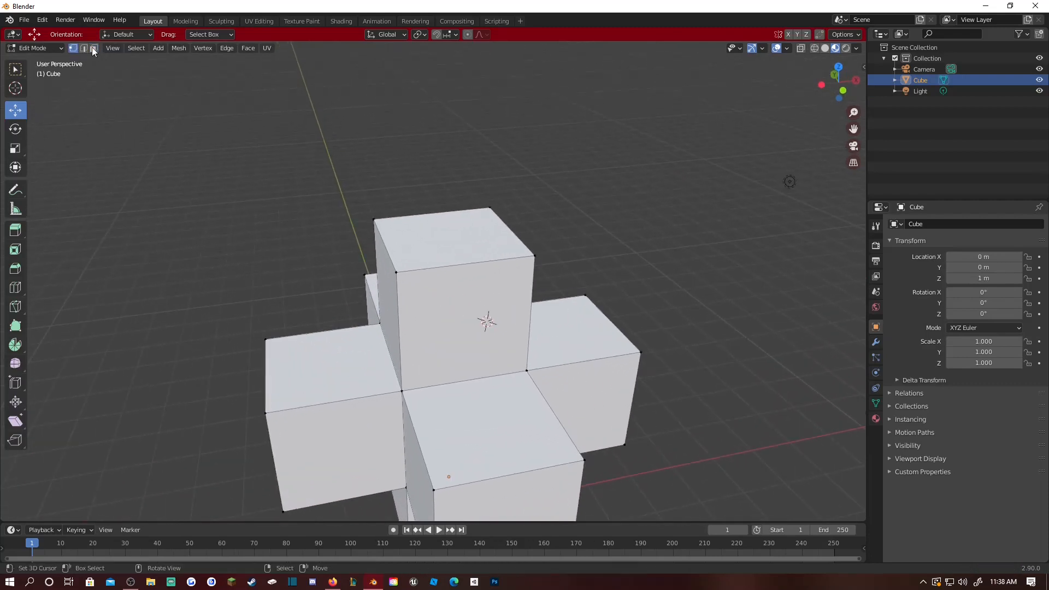
Step: In vertex select mode, delete the near top corner vertex of the upper block
{"action": "left_click", "coordinate": [73, 48]}
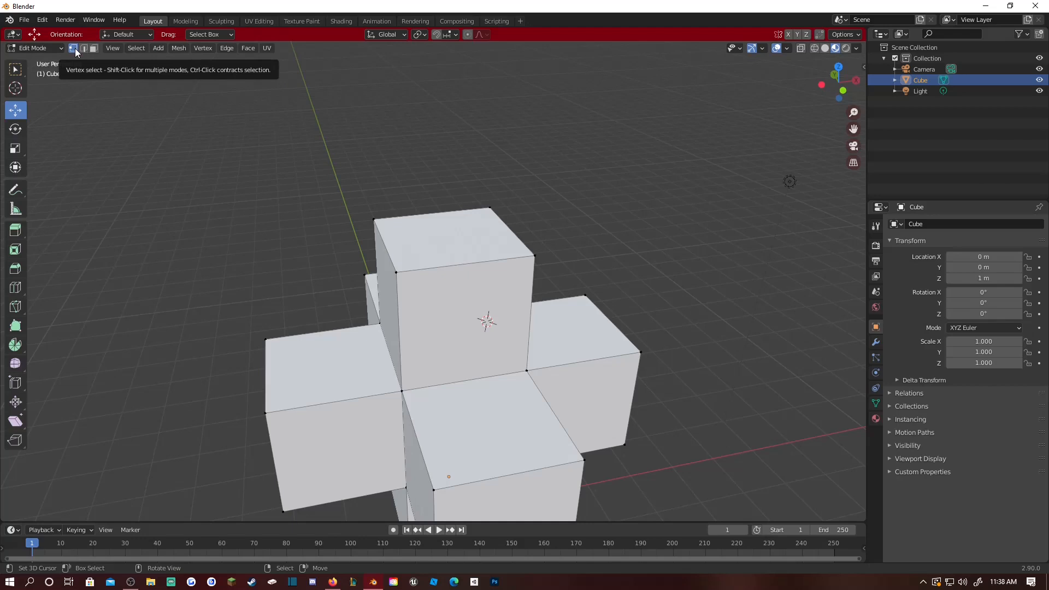
{"action": "left_click", "coordinate": [395, 268]}
{"action": "key", "text": "x"}
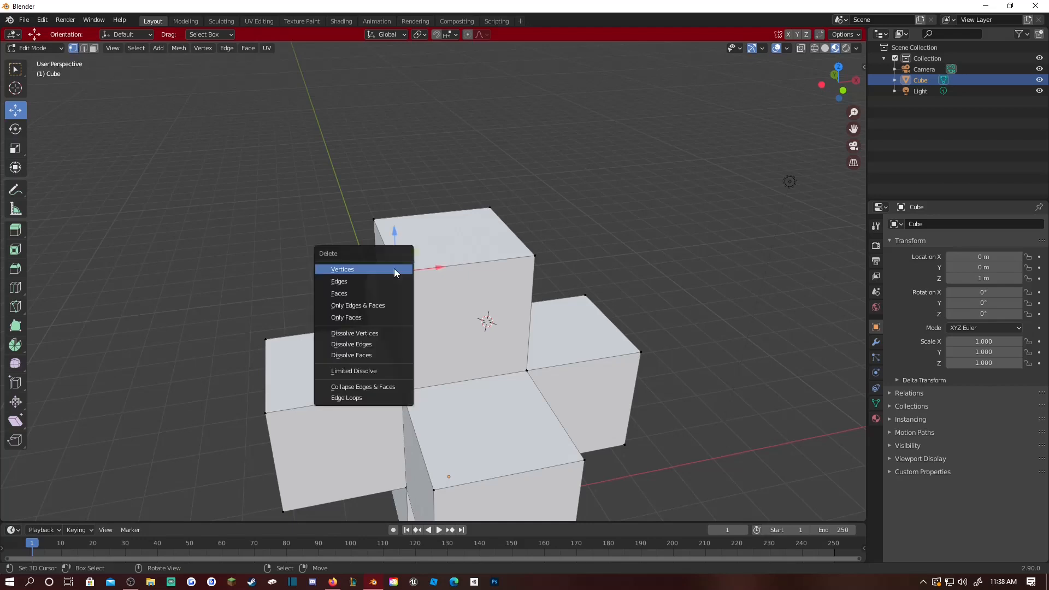
{"action": "left_click", "coordinate": [394, 267]}
Step: Examine the opened upper block from another side in walk navigation and undo the vertex deletion
{"action": "key", "text": "shift+grave"}
{"action": "key", "text": "w"}
{"action": "key", "text": "a"}
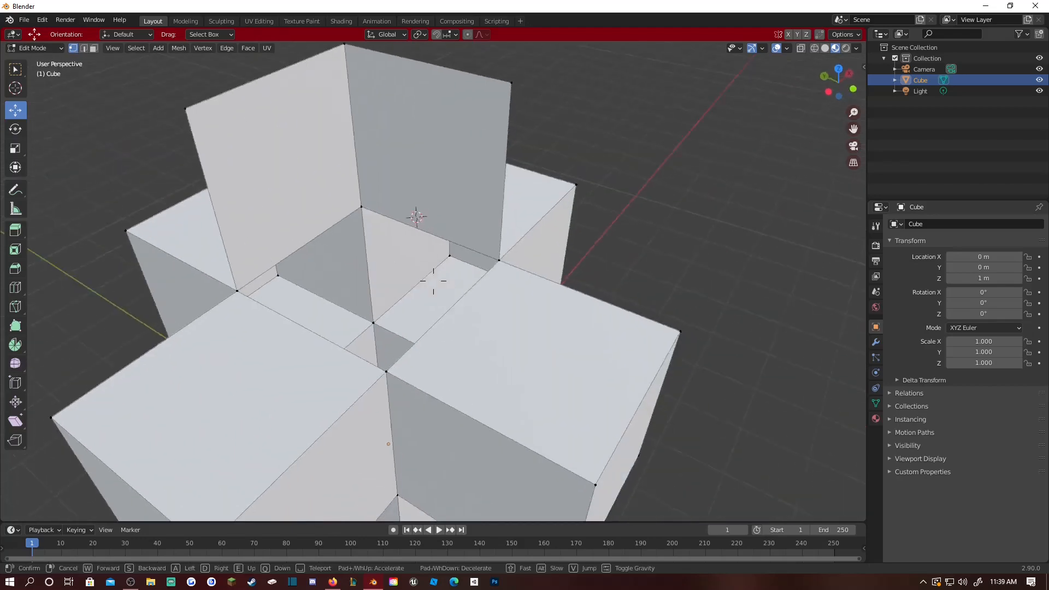
{"action": "key", "text": "s"}
{"action": "key", "text": "d"}
{"action": "key", "text": "w"}
{"action": "left_click", "coordinate": [433, 281]}
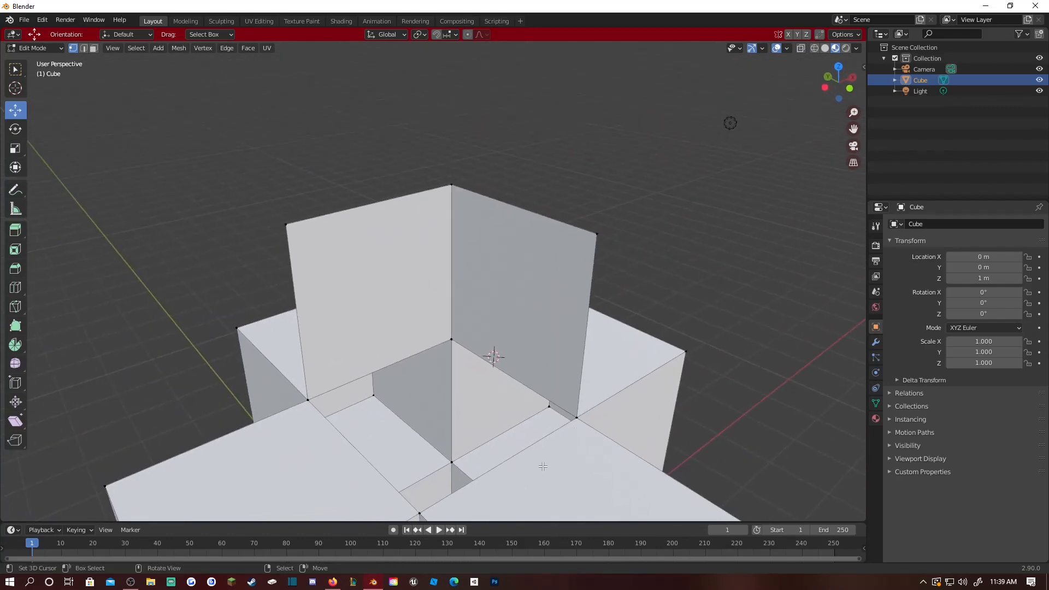
{"action": "key", "text": "ctrl+z"}
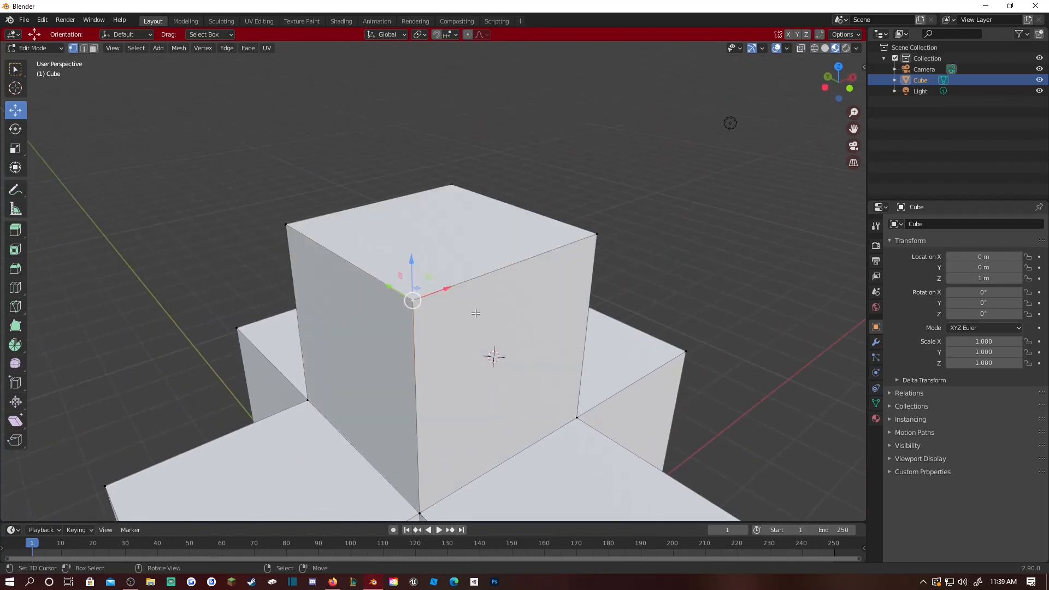
Step: In edge select mode, delete the front top edge of the upper block and undo the deletion
{"action": "left_click", "coordinate": [83, 48]}
{"action": "left_click", "coordinate": [479, 287]}
{"action": "key", "text": "x"}
{"action": "left_click", "coordinate": [437, 294]}
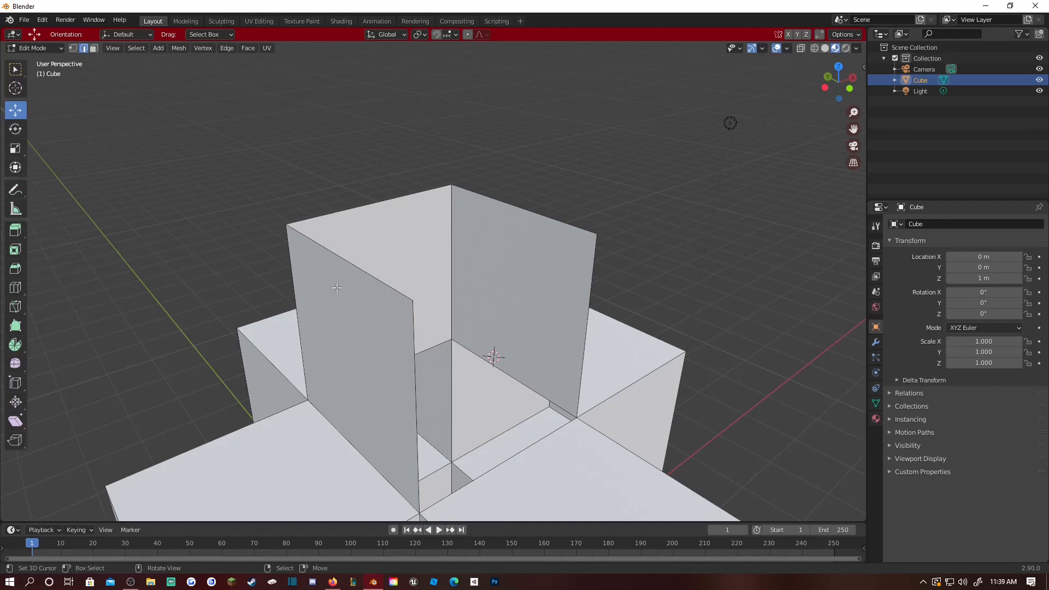
{"action": "key", "text": "ctrl+z"}
Step: In face select mode, delete the top face of the upper block, view the opening and undo the deletion
{"action": "left_click", "coordinate": [94, 48]}
{"action": "left_click", "coordinate": [464, 256]}
{"action": "key", "text": "x"}
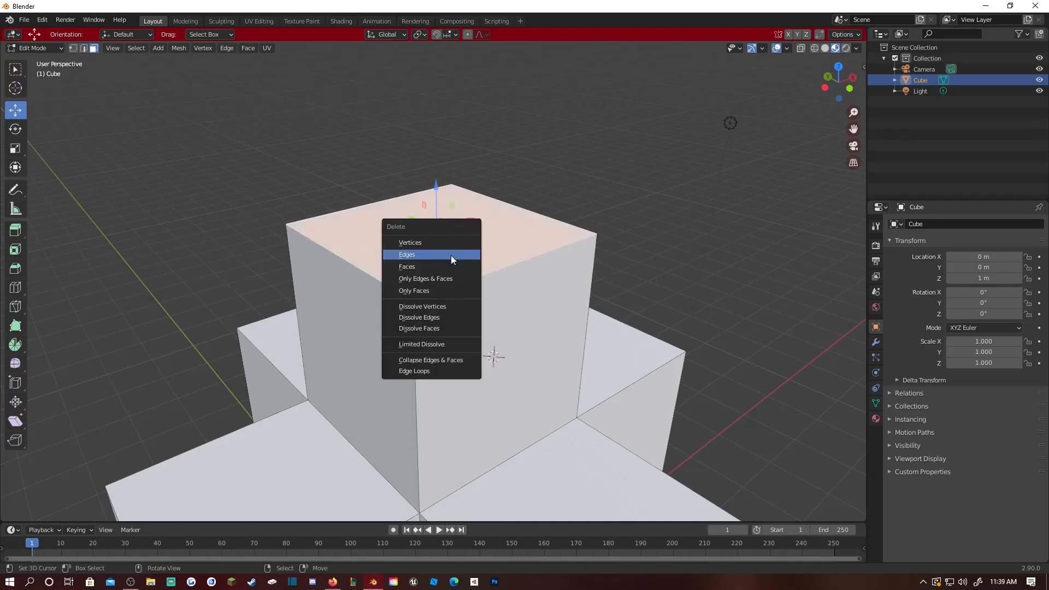
{"action": "left_click", "coordinate": [445, 266]}
{"action": "key", "text": "shift+grave"}
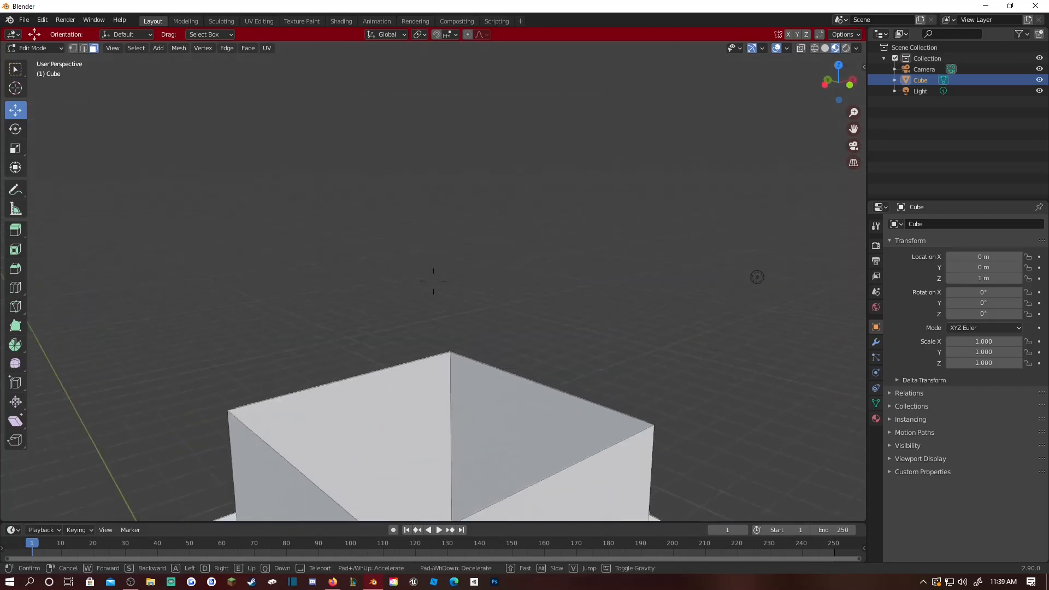
{"action": "key", "text": "s"}
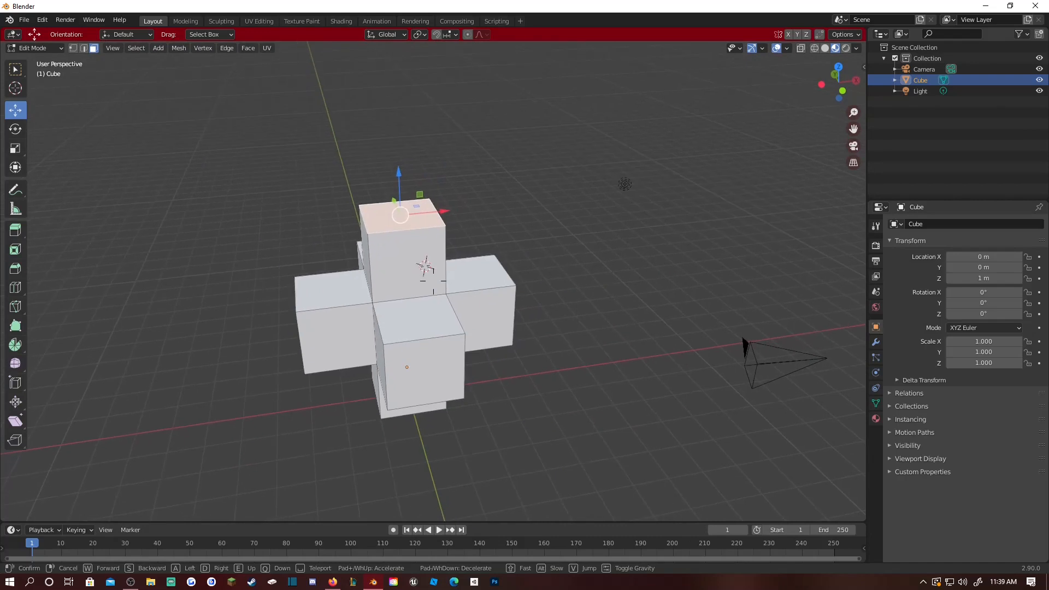
{"action": "left_click", "coordinate": [434, 281]}
Step: Return to Object Mode and run Scale on the cross shape, keeping a factor of 1.000 on all axes
{"action": "key", "text": "Tab"}
{"action": "key", "text": "shift+grave"}
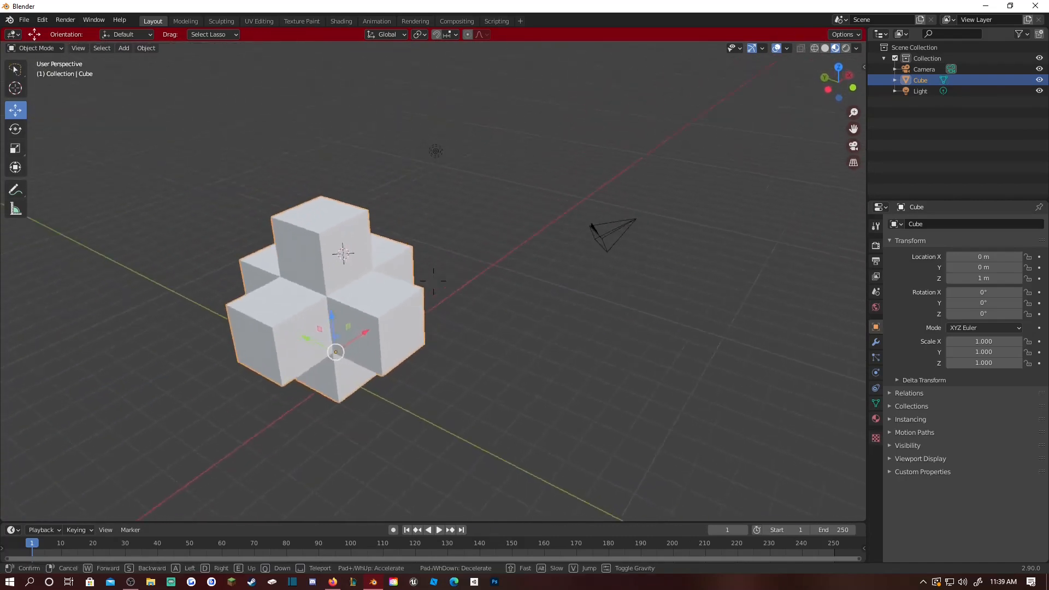
{"action": "left_click", "coordinate": [434, 281]}
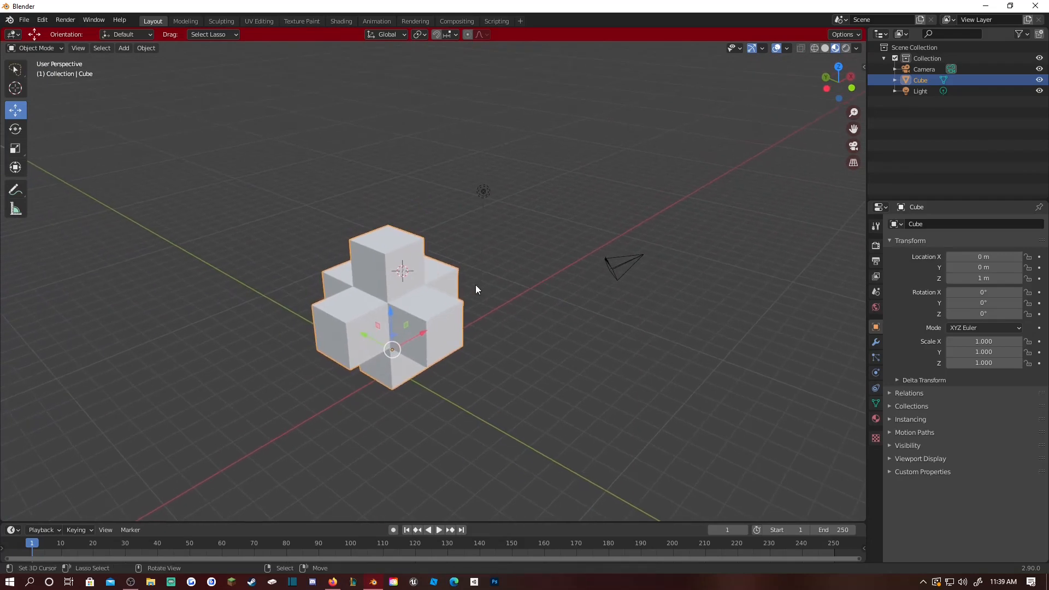
{"action": "key", "text": "s"}
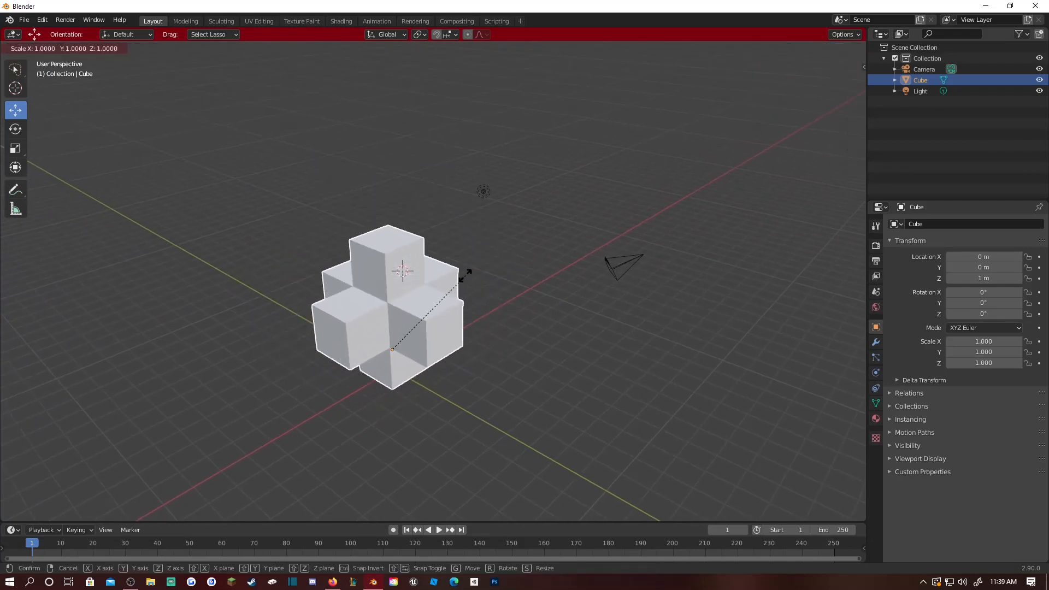
{"action": "left_click", "coordinate": [466, 275]}
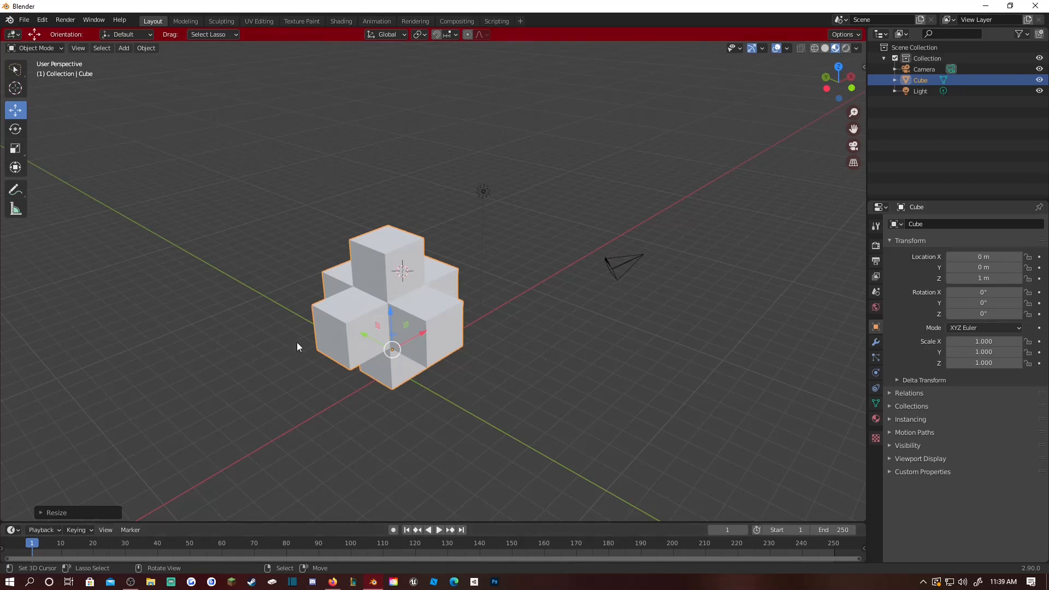
Step: Examine the cross shape from all around, both near and far, in walk navigation
{"action": "key", "text": "shift+grave"}
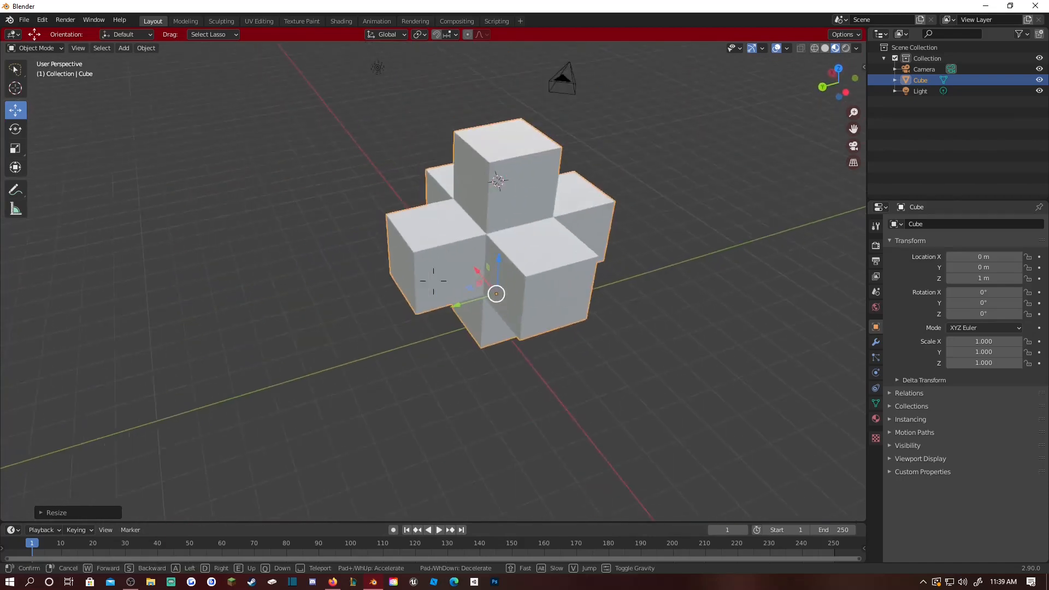
{"action": "key", "text": "w"}
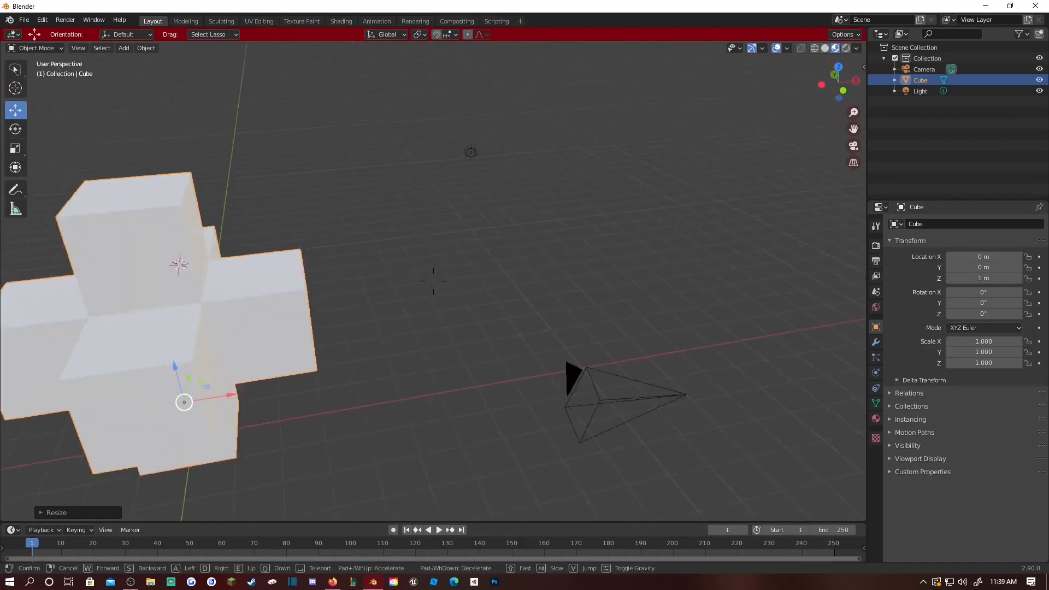
{"action": "key", "text": "a"}
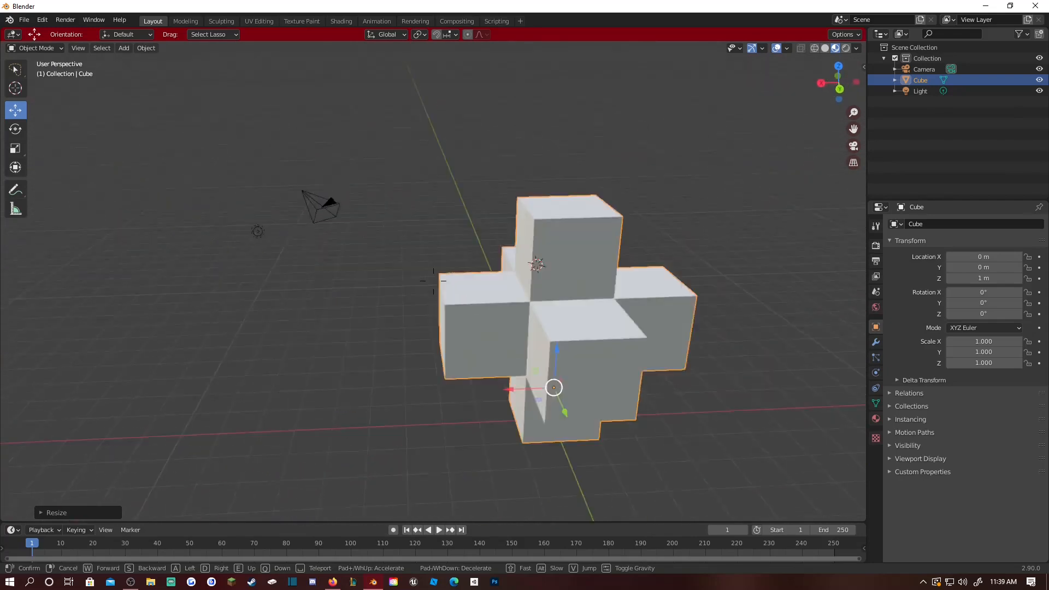
{"action": "key", "text": "s"}
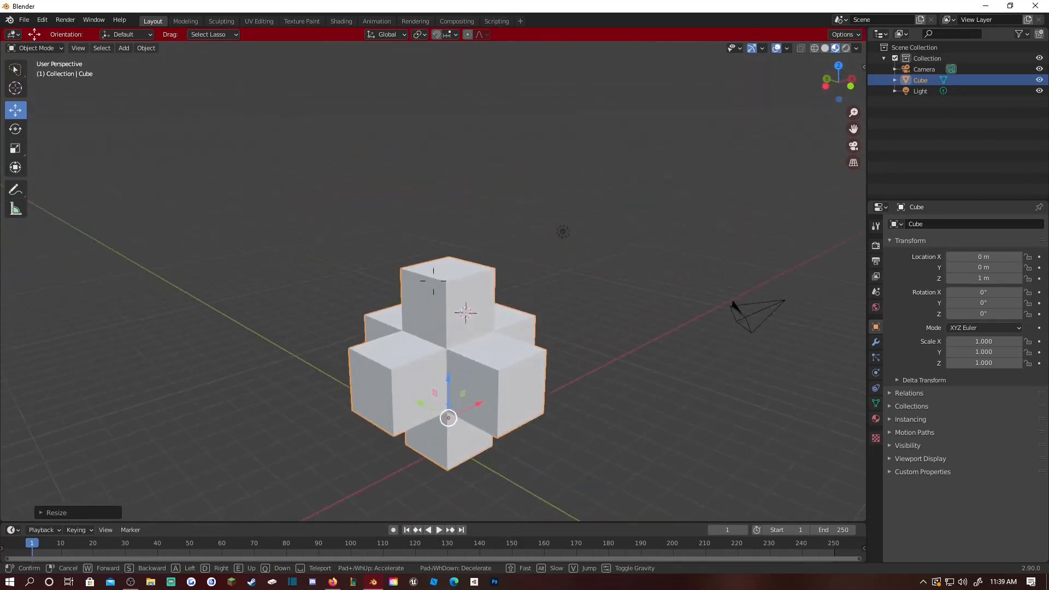
{"action": "key", "text": "d"}
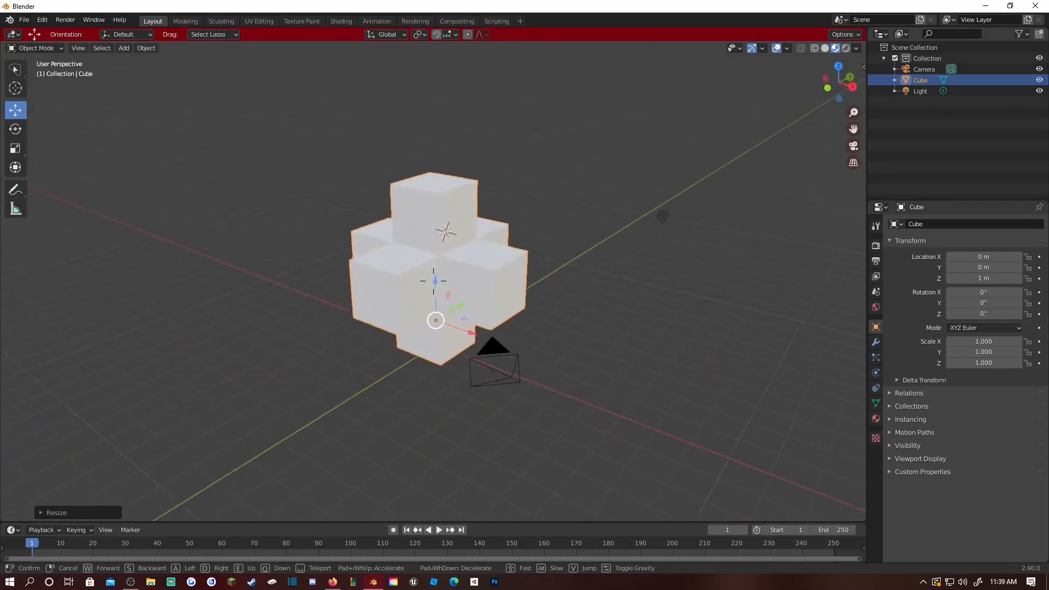
{"action": "key", "text": "w"}
{"action": "key", "text": "a"}
{"action": "key", "text": "s"}
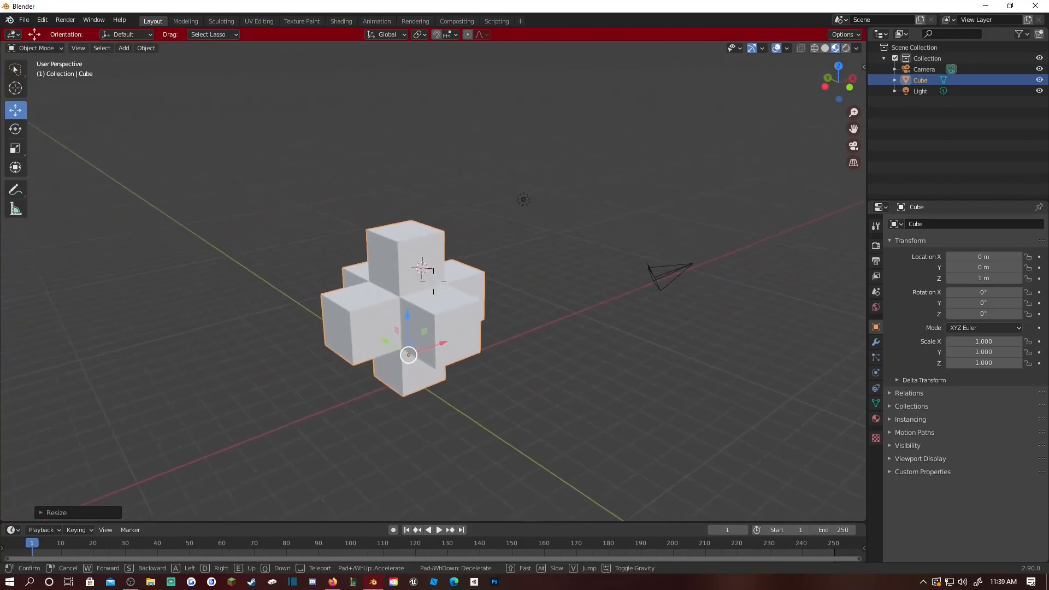